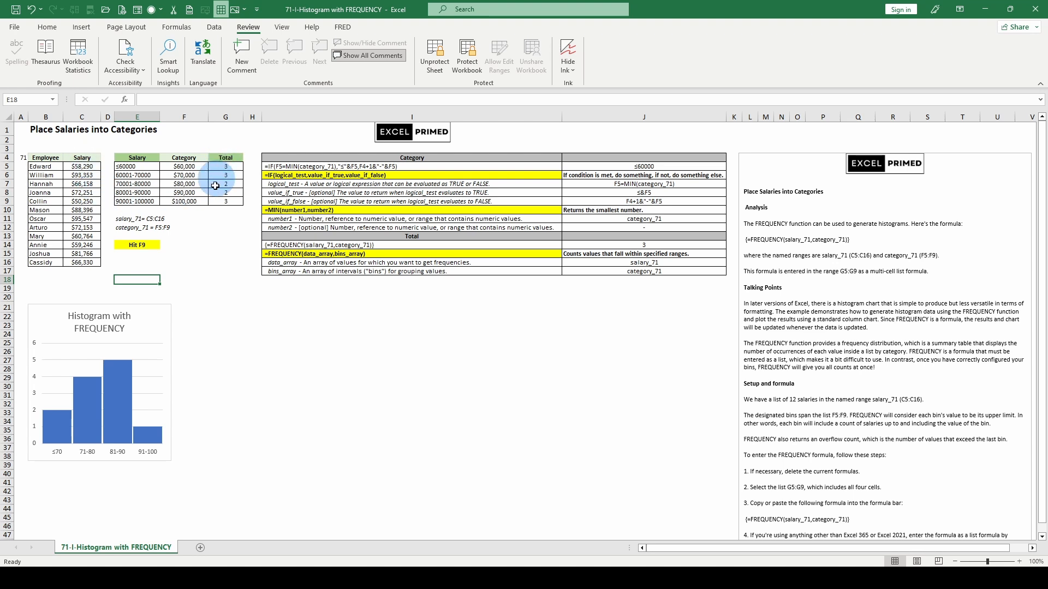
# Step: Evaluate the category_71 argument inside the MIN function of cell E5's formula, leaving the formula unmodified
pyautogui.press('F9')
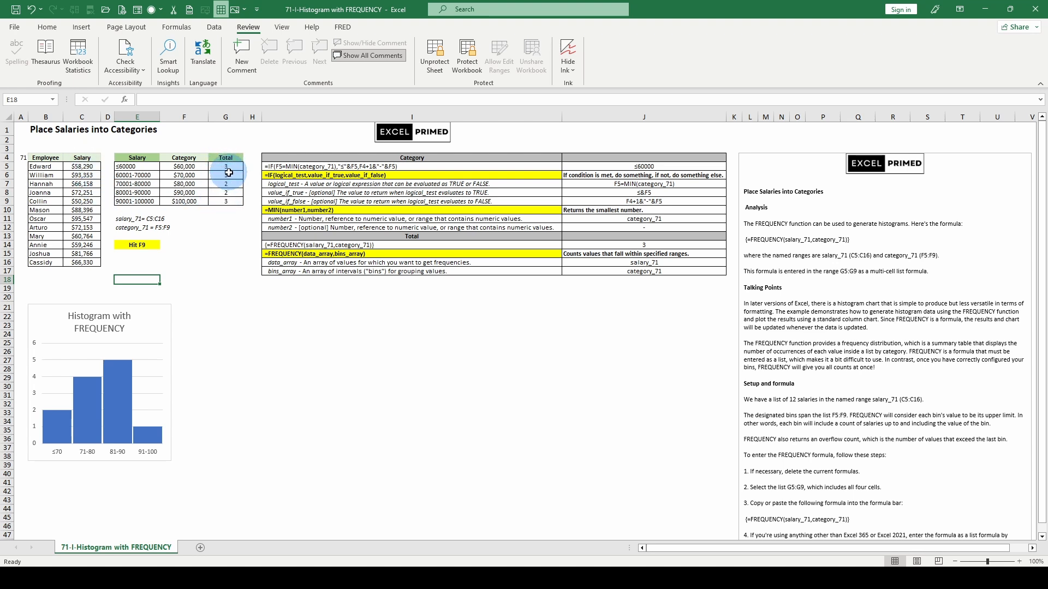
pyautogui.click(135, 166)
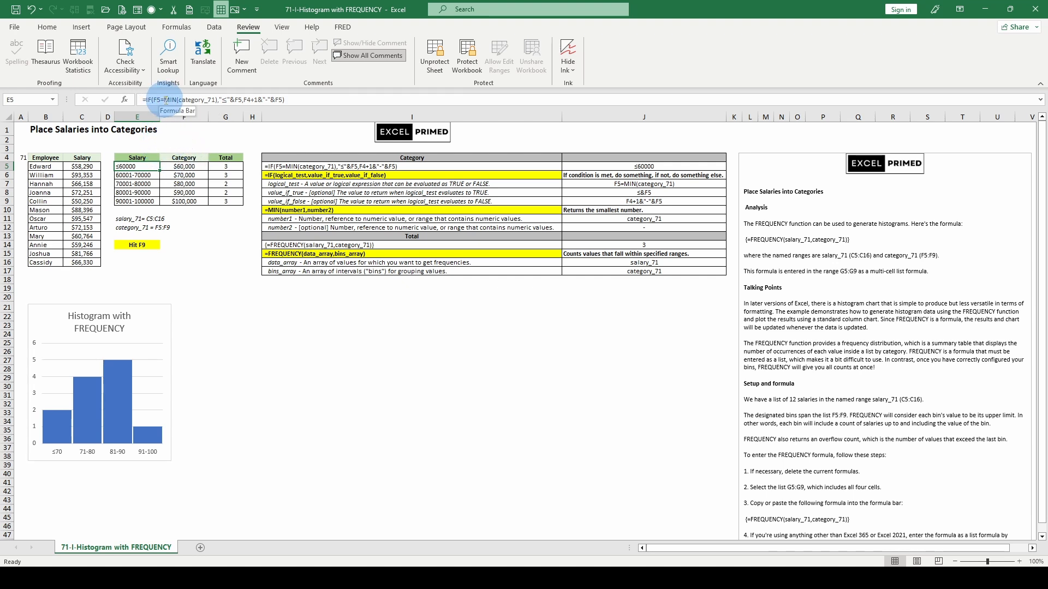
pyautogui.doubleClick(186, 100)
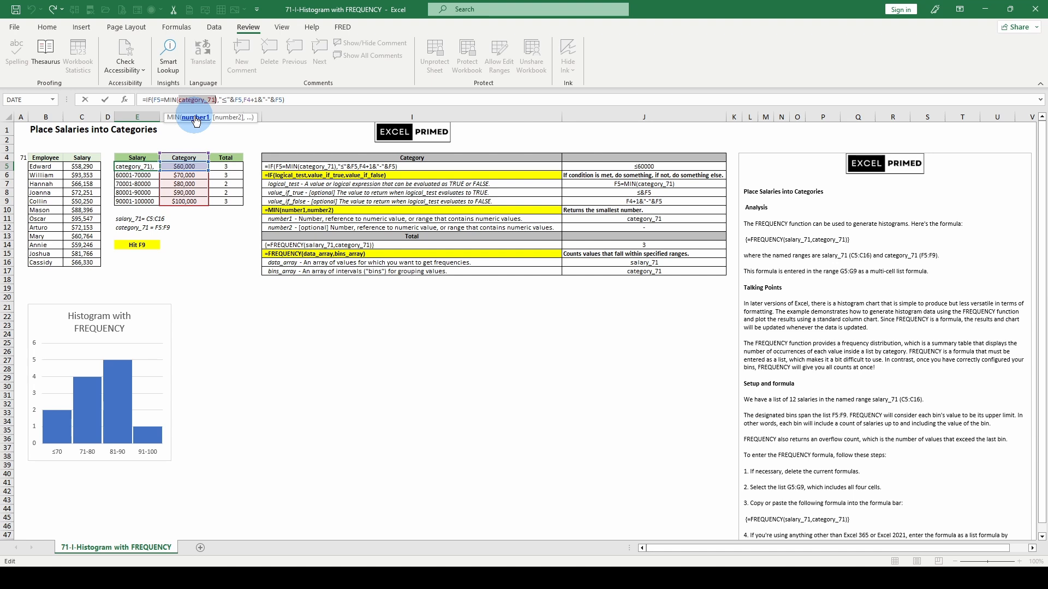
pyautogui.press('F9')
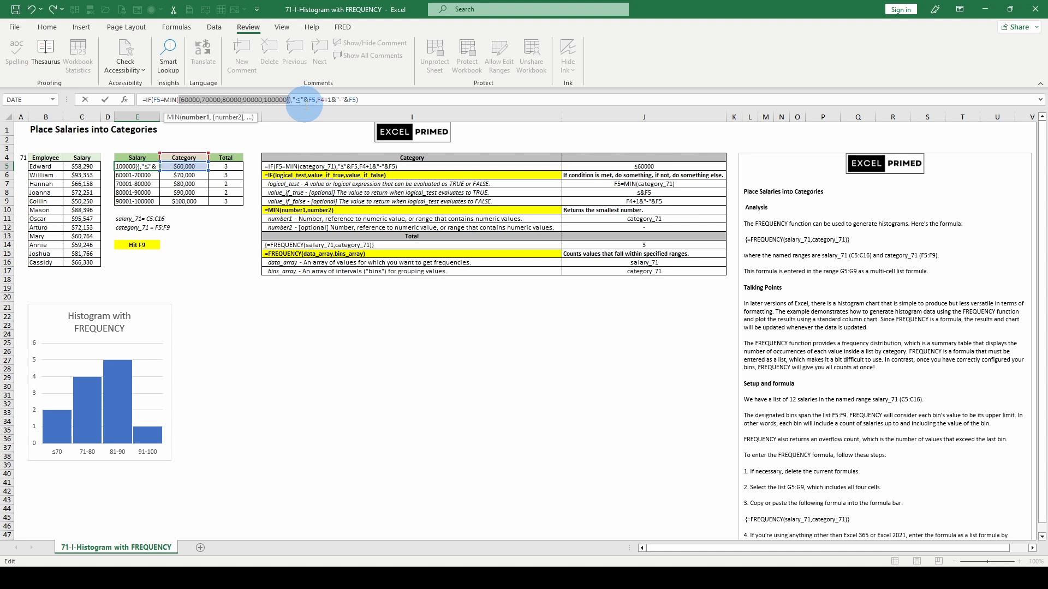
pyautogui.press('Escape')
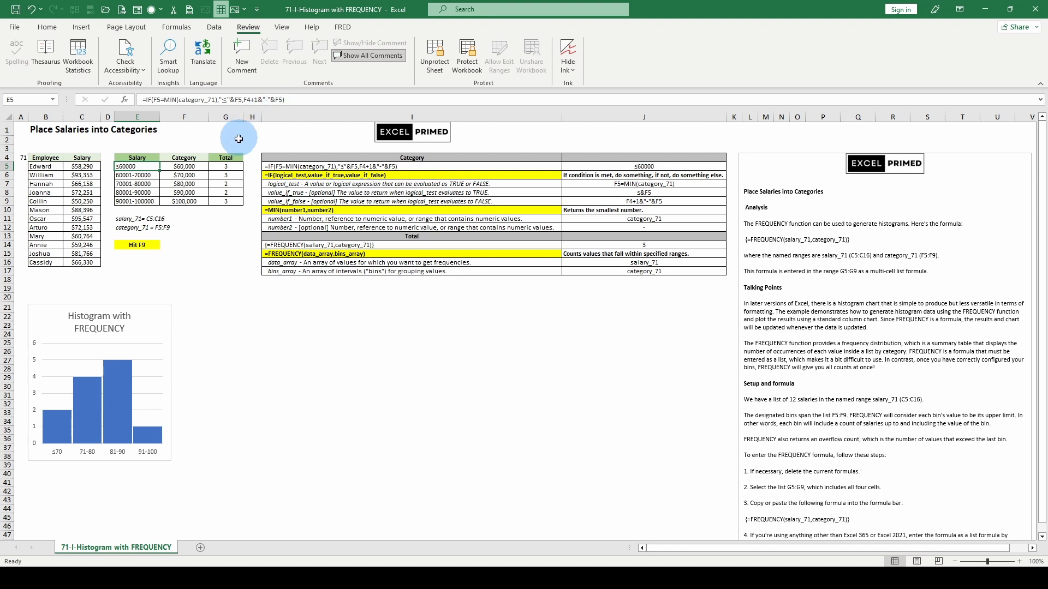
# Step: Examine the logical_test, value_if_true and value_if_false arguments of the IF formula in E5, and the matching formula in E9
pyautogui.click(166, 100)
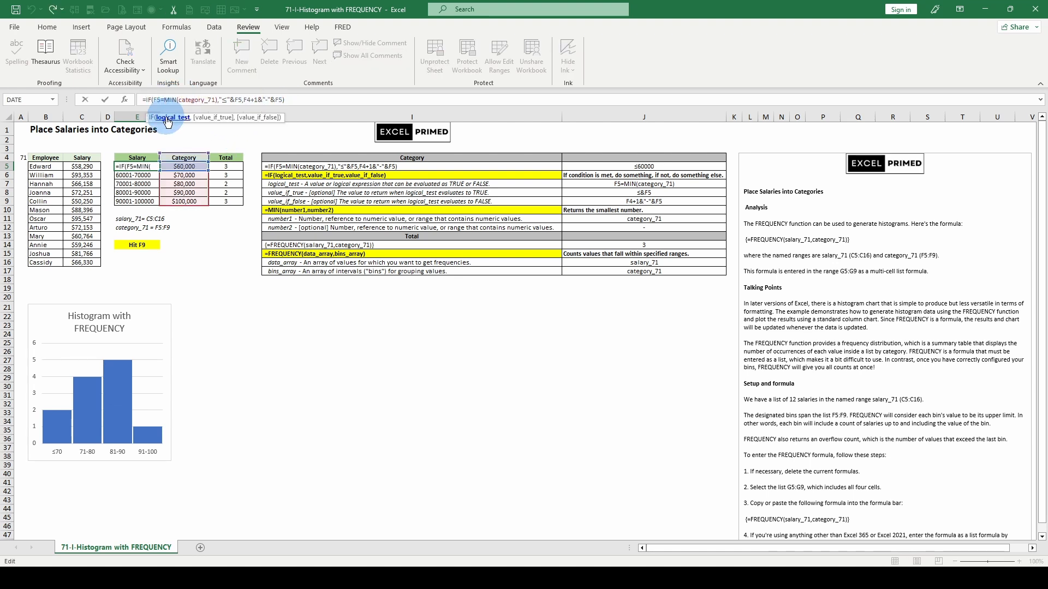
pyautogui.click(167, 118)
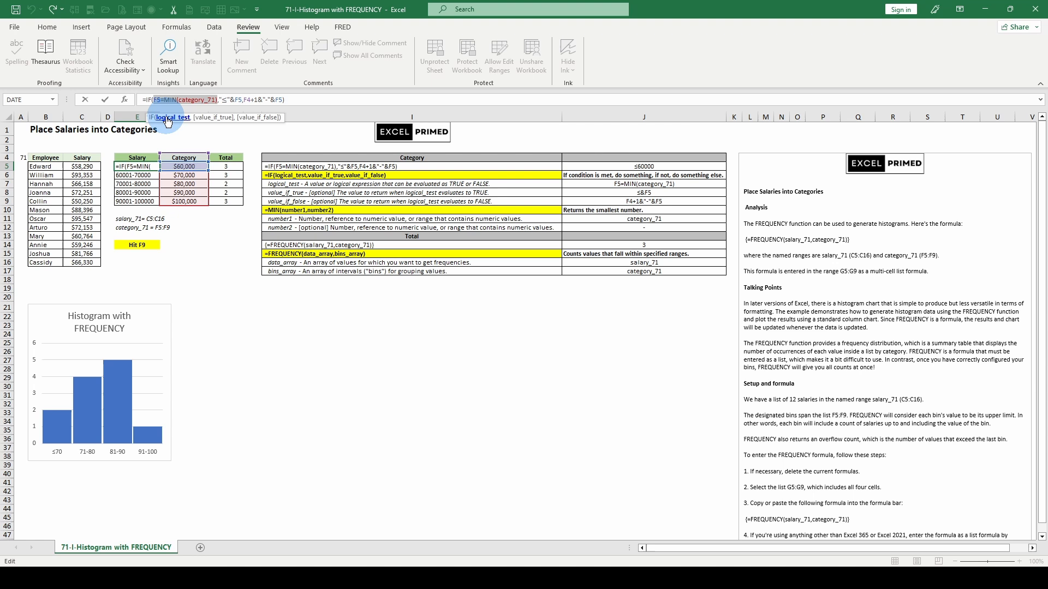
pyautogui.click(207, 117)
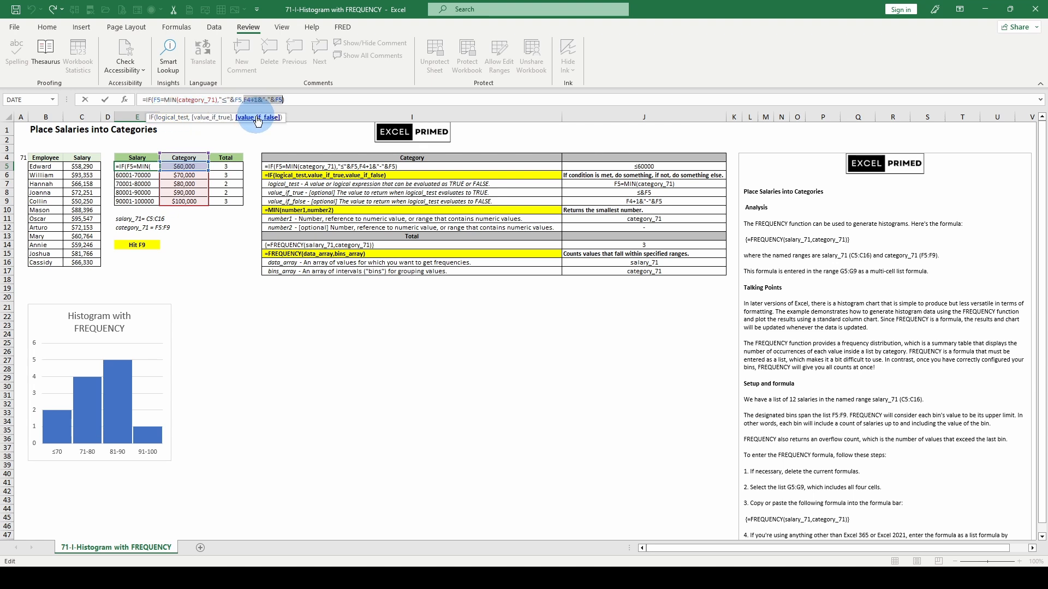
pyautogui.press('Escape')
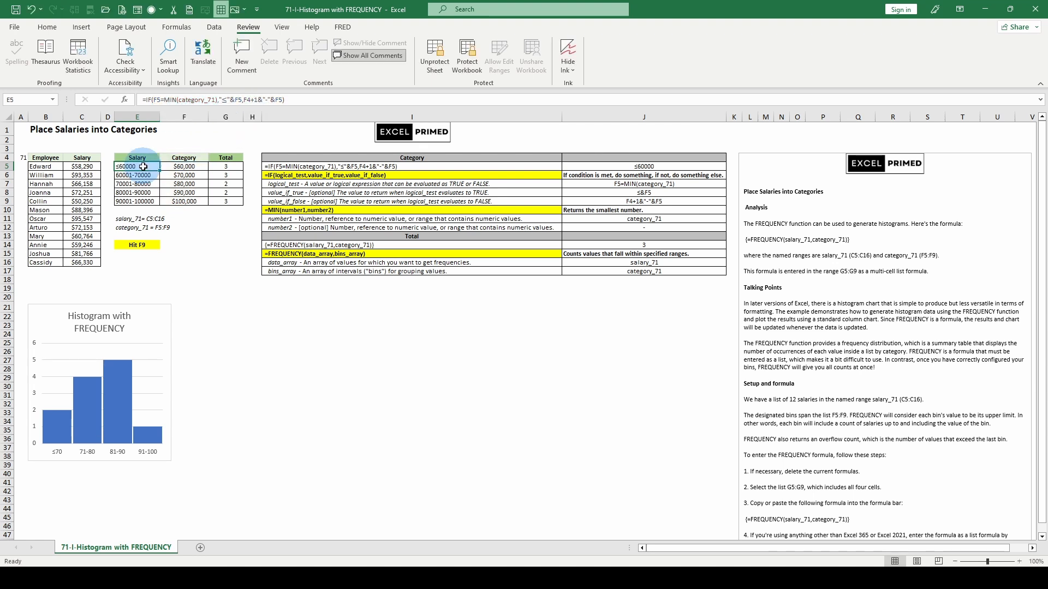
pyautogui.click(143, 202)
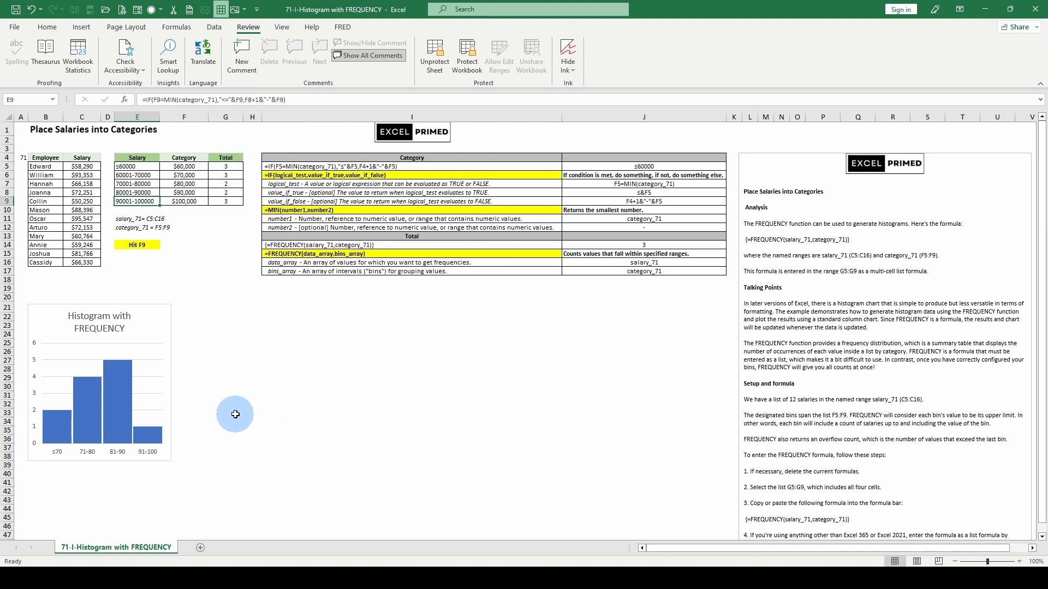
# Step: Examine the FREQUENCY formula in the Total column and preview the recommended charts for G5:G9 without inserting one
pyautogui.click(225, 166)
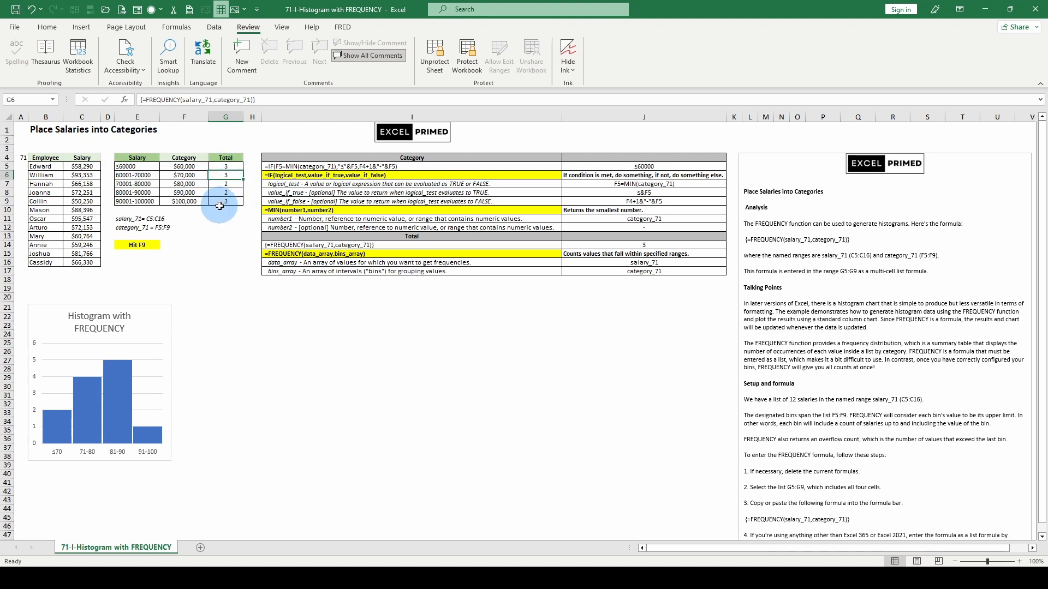
pyautogui.click(231, 166)
pyautogui.moveTo(233, 168); pyautogui.dragTo(232, 197)
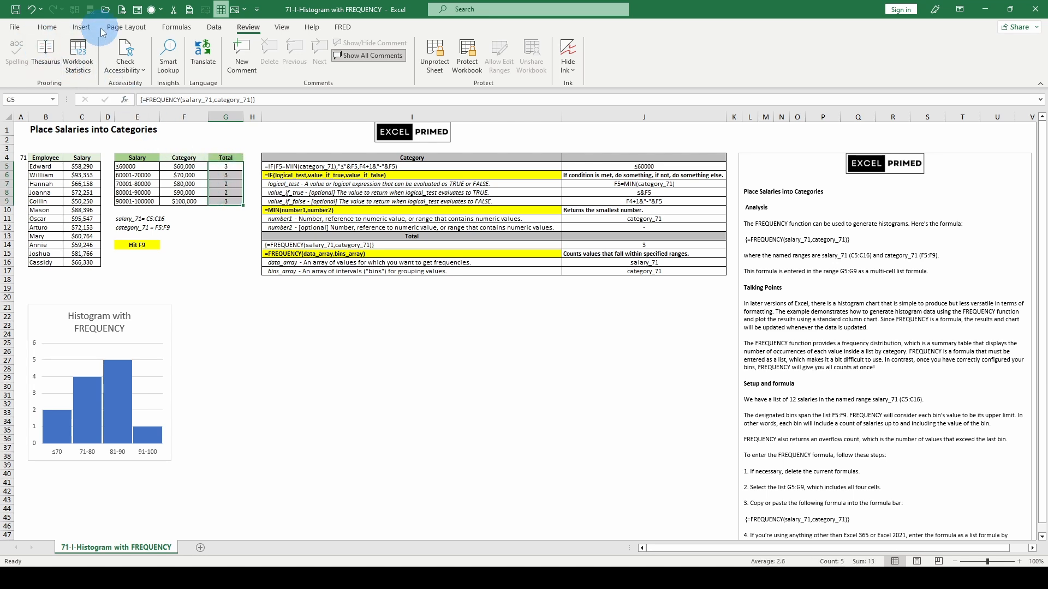
pyautogui.click(81, 27)
pyautogui.scroll(-1, 242, 269)
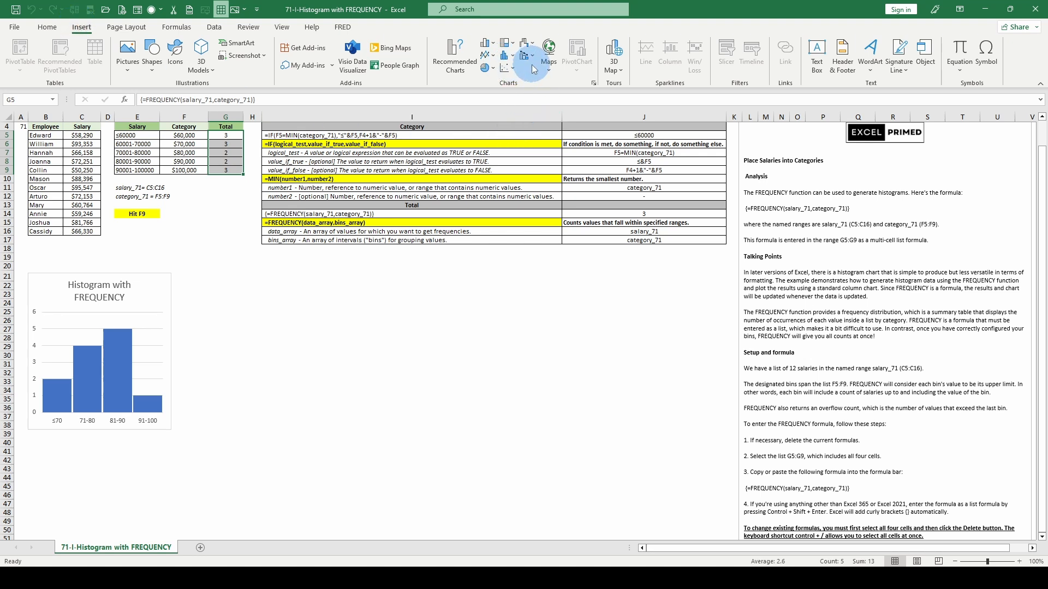
pyautogui.click(454, 67)
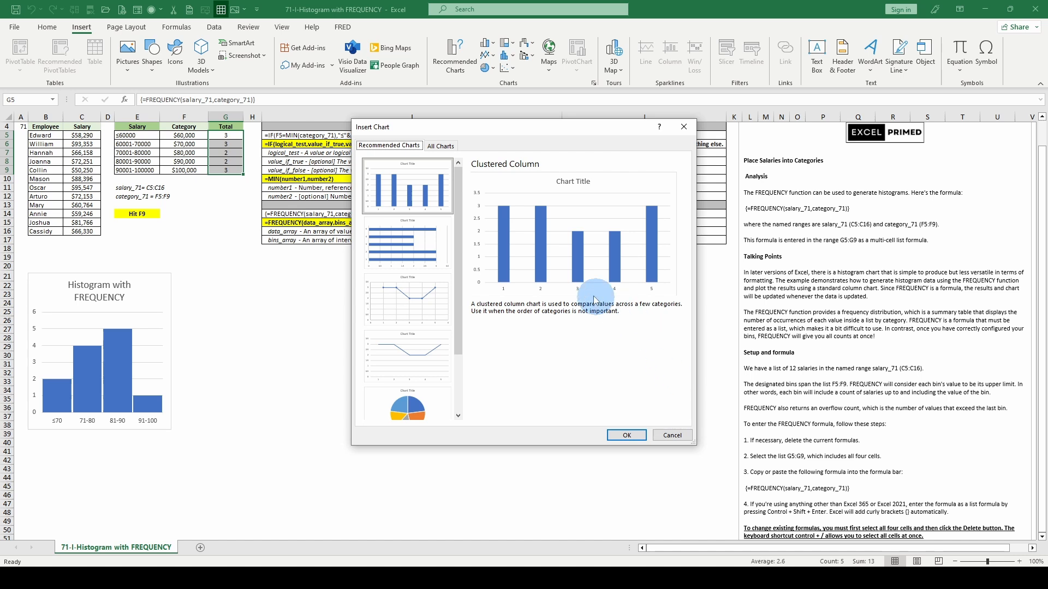
pyautogui.click(674, 436)
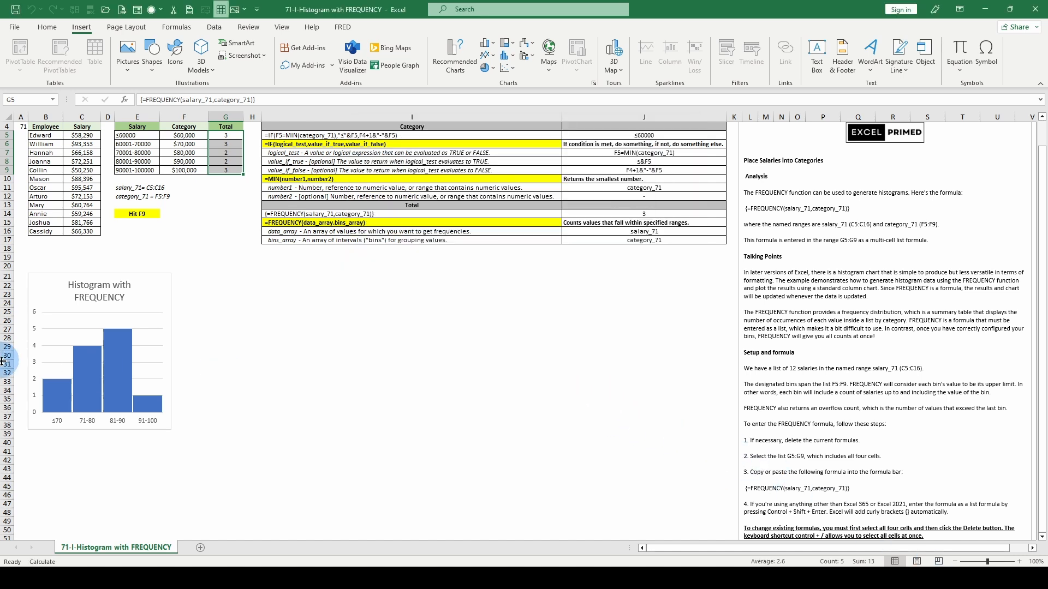
# Step: Look over the rest of the worksheet and examine the range G5:G9 covered by the FREQUENCY array formula
pyautogui.scroll(-3, 529, 412)
pyautogui.scroll(-3, 533, 409)
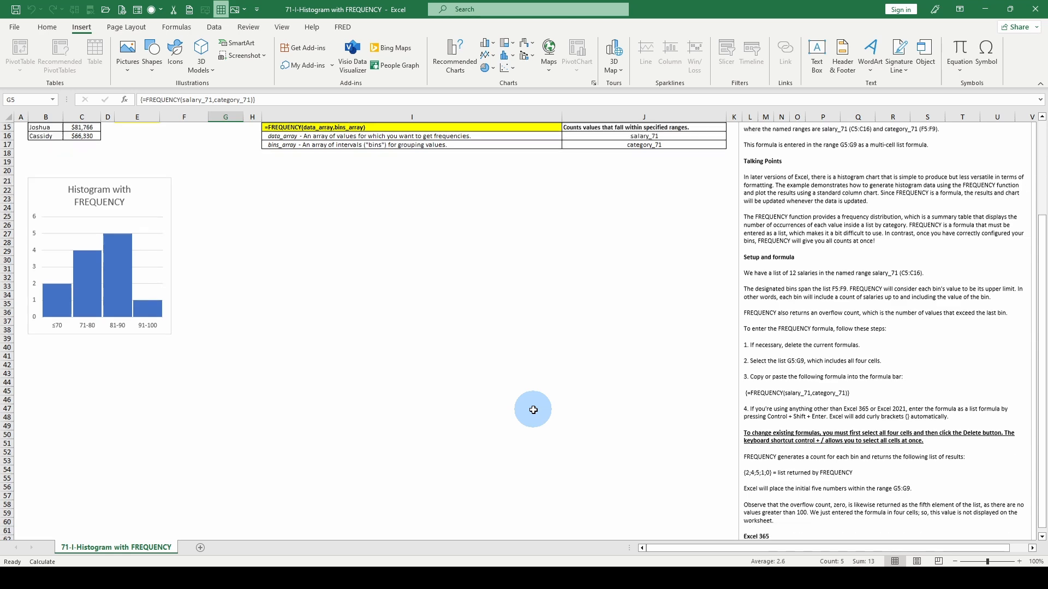
pyautogui.scroll(7, 533, 409)
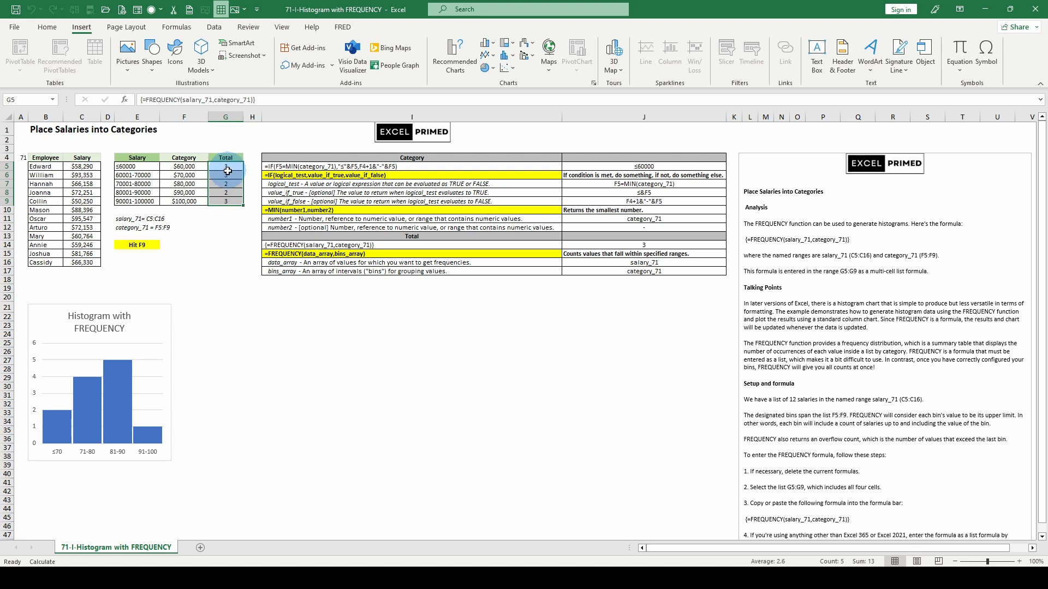
pyautogui.click(227, 165)
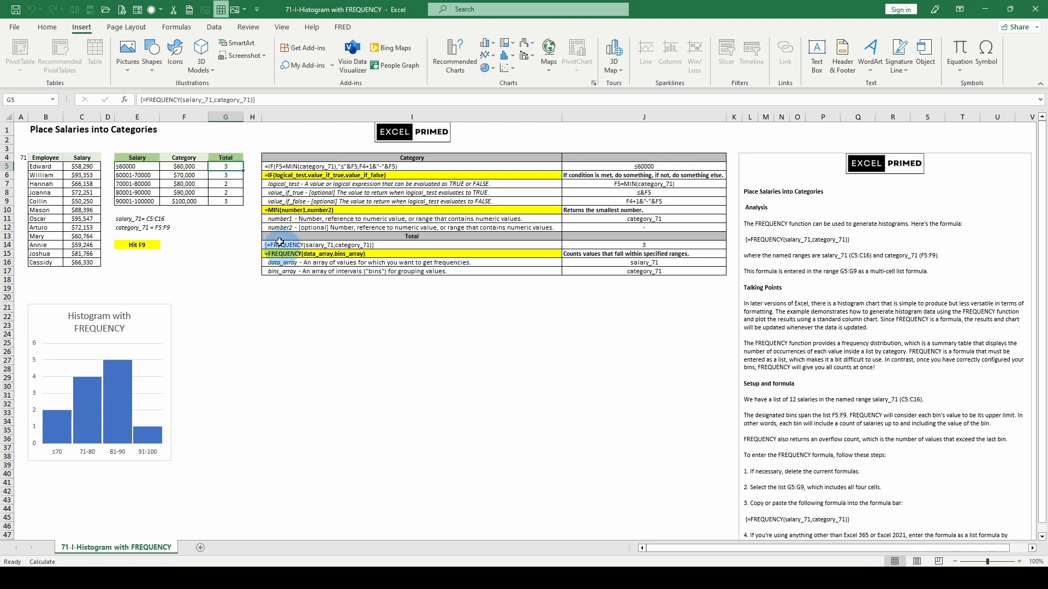
pyautogui.moveTo(227, 165); pyautogui.dragTo(230, 203)
pyautogui.moveTo(230, 165); pyautogui.dragTo(227, 203)
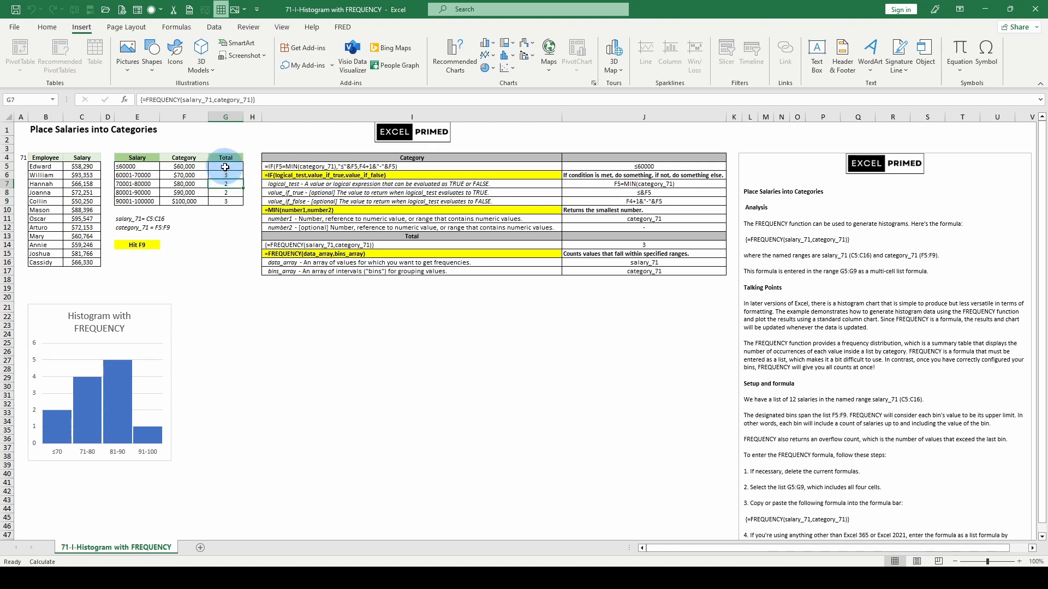
pyautogui.click(224, 167)
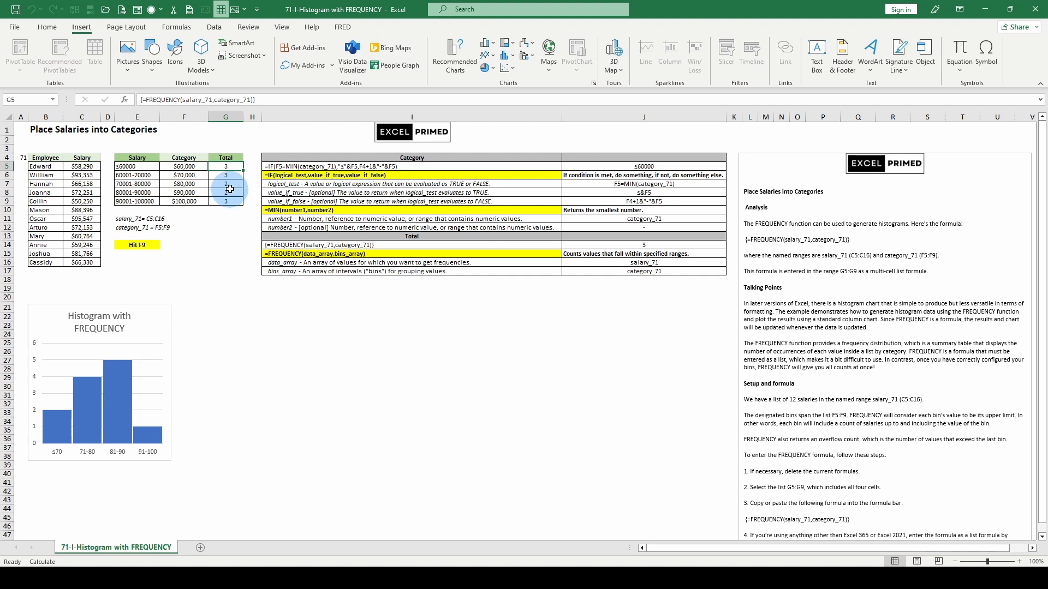
pyautogui.moveTo(224, 166); pyautogui.dragTo(225, 202)
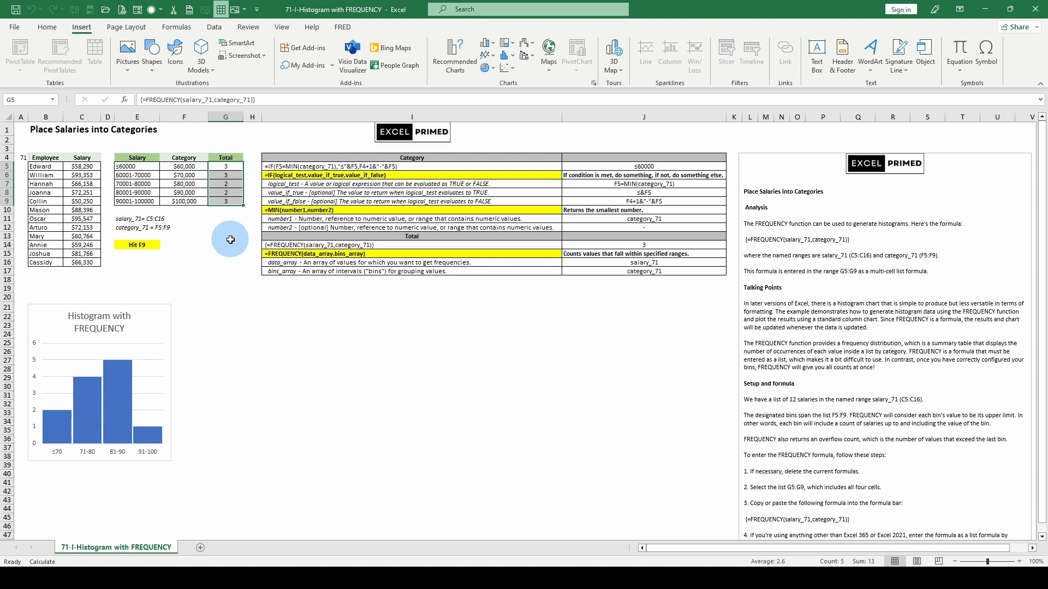
# Step: Try to re-enter the FREQUENCY formula in cell G5 alone as an ordinary formula
pyautogui.click(223, 166)
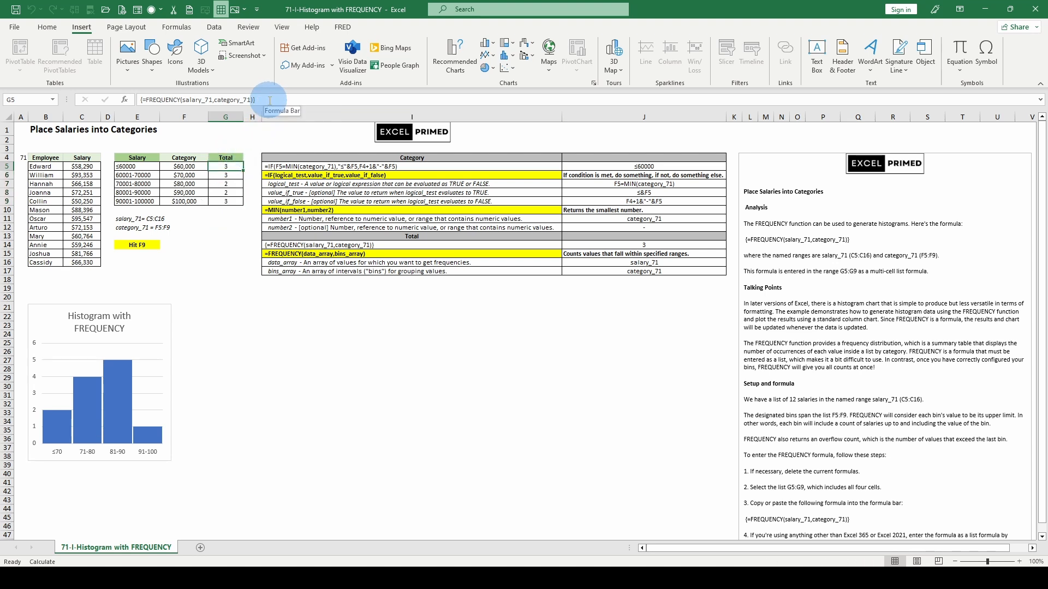
pyautogui.click(139, 100)
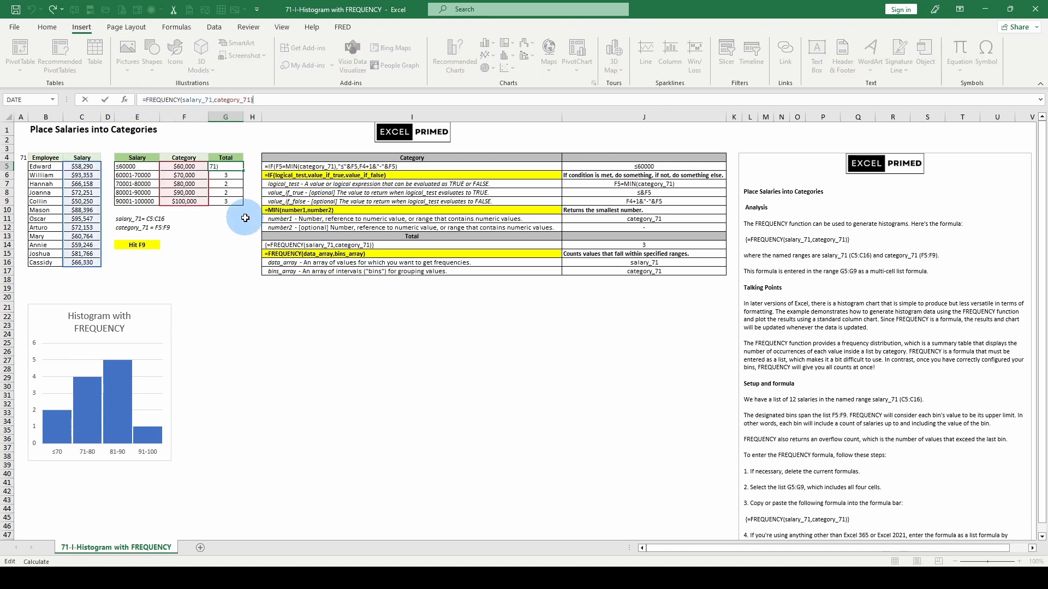
pyautogui.press('Return')
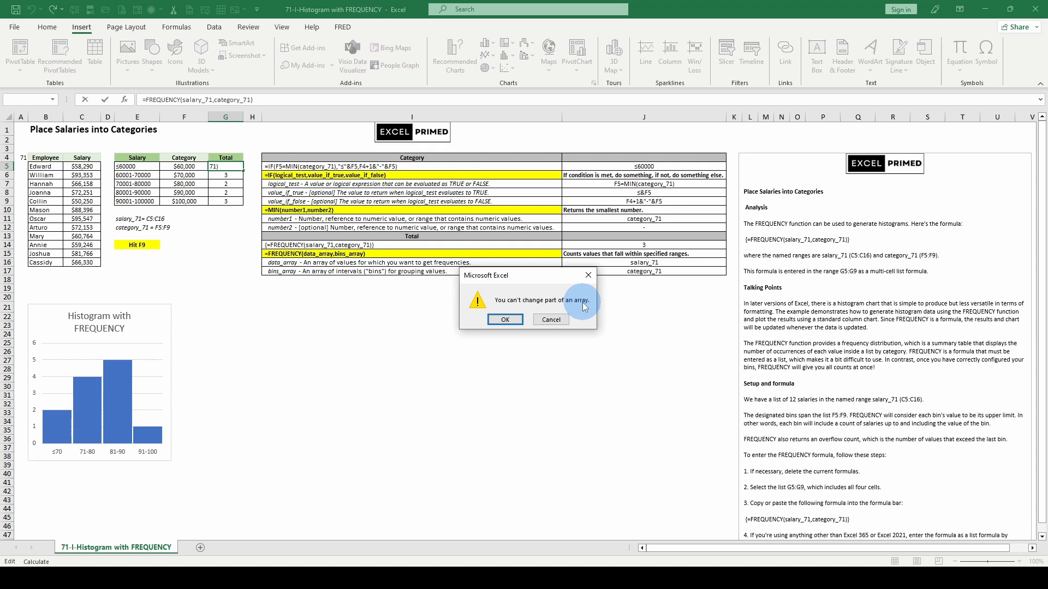
pyautogui.click(503, 320)
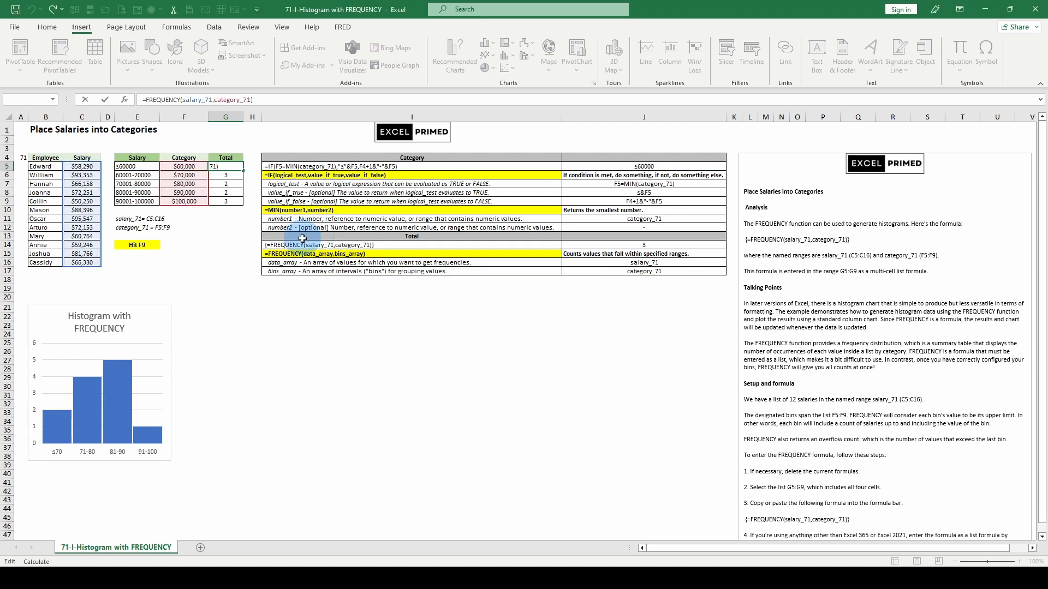
pyautogui.press('Escape')
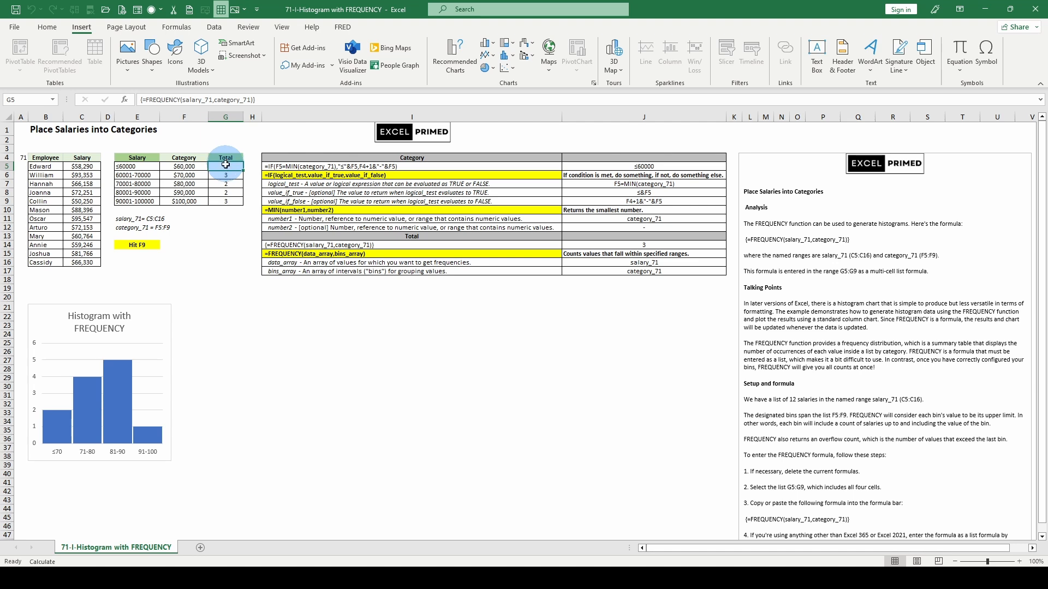
# Step: Clear the array formula from G5:G9 and copy the FREQUENCY formula text from cell I14
pyautogui.moveTo(225, 164); pyautogui.dragTo(229, 199)
pyautogui.press('Delete')
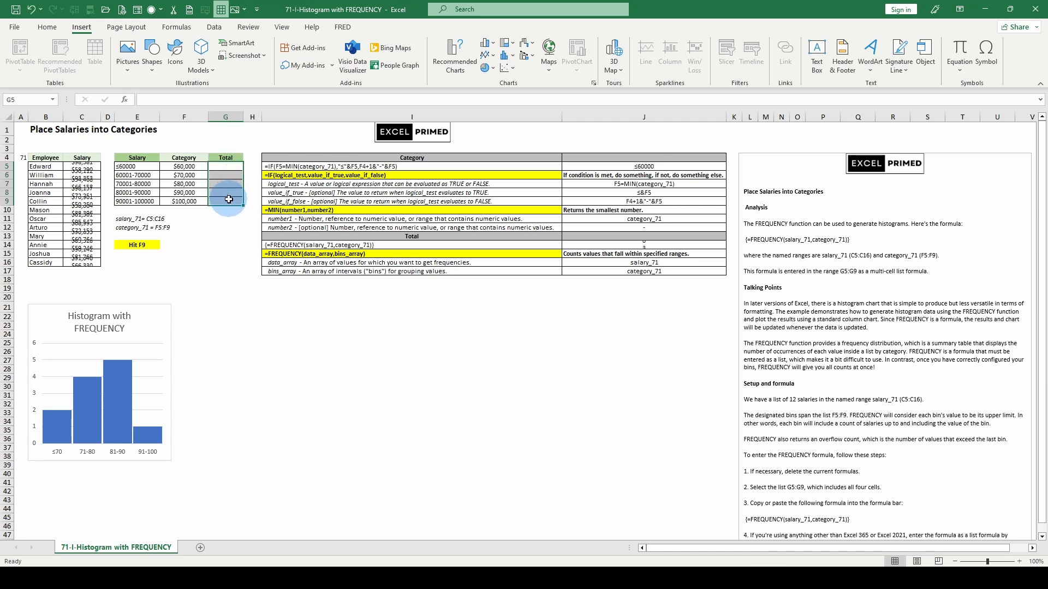
pyautogui.click(381, 244)
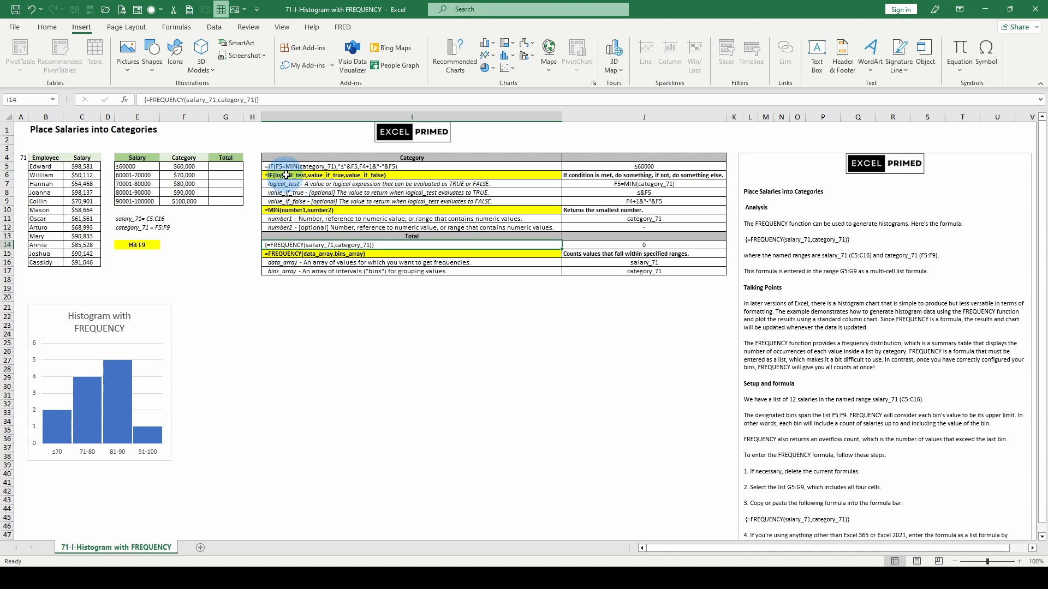
pyautogui.tripleClick(157, 101)
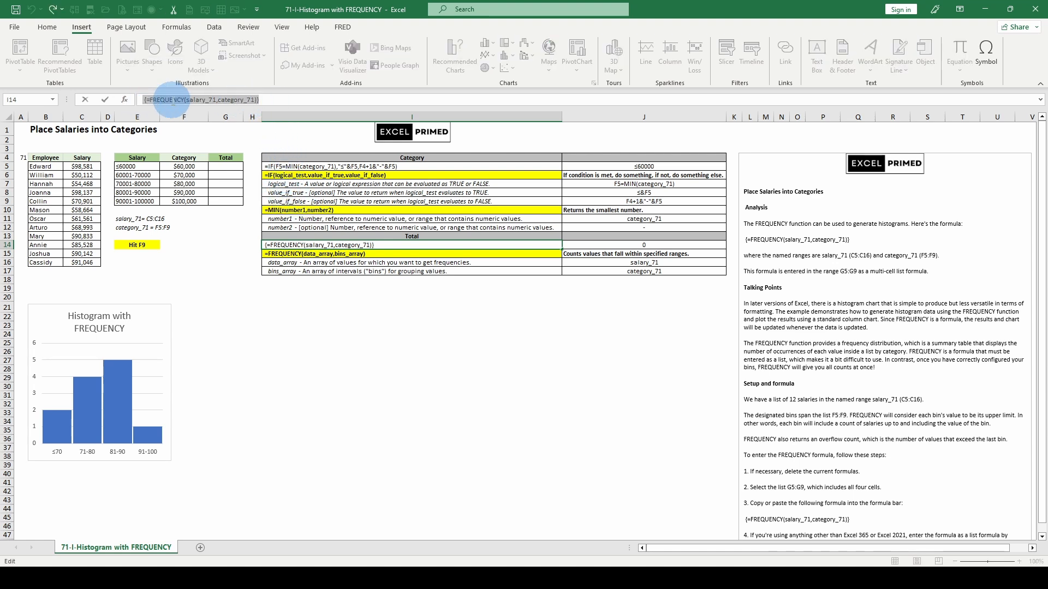
pyautogui.rightClick(173, 100)
pyautogui.click(202, 126)
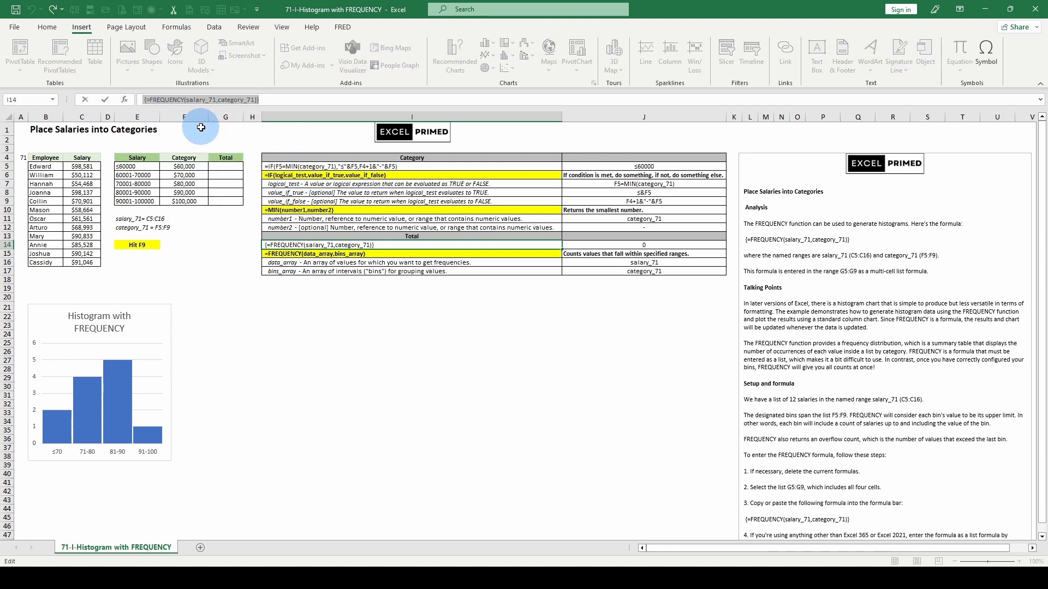
pyautogui.press('Escape')
# Step: Paste the copied formula into cell G5, remove its curly brackets, and enter it as =FREQUENCY(salary_71,category_71)
pyautogui.click(223, 166)
pyautogui.rightClick(228, 167)
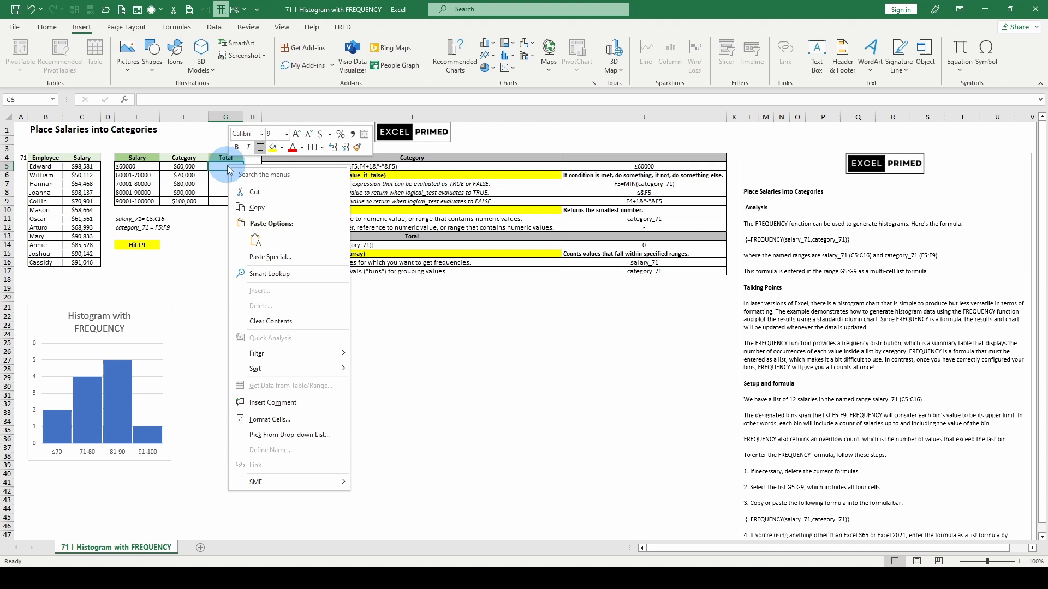
pyautogui.click(255, 241)
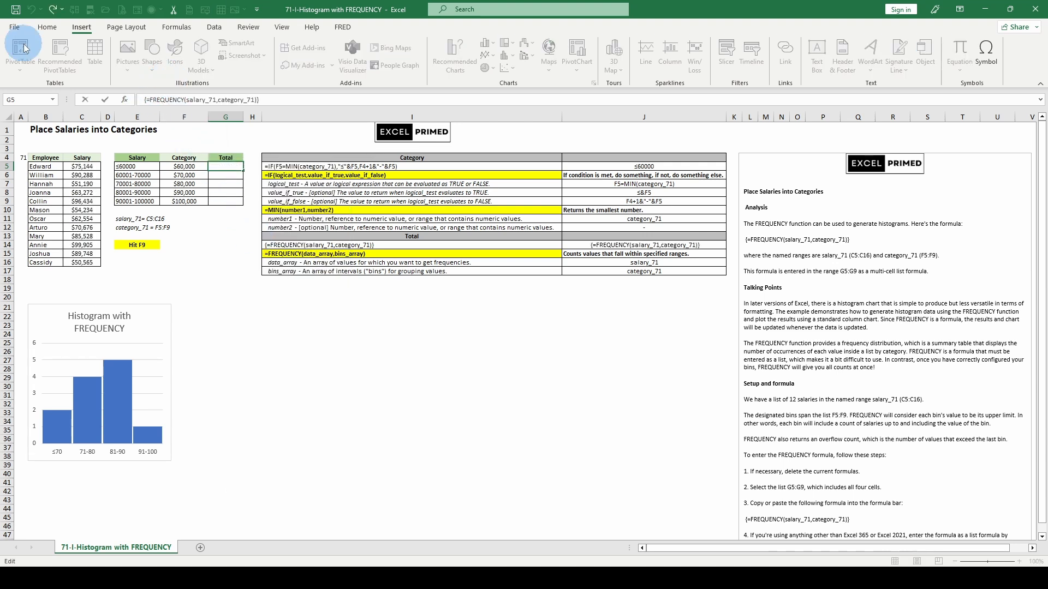
pyautogui.press('Delete')
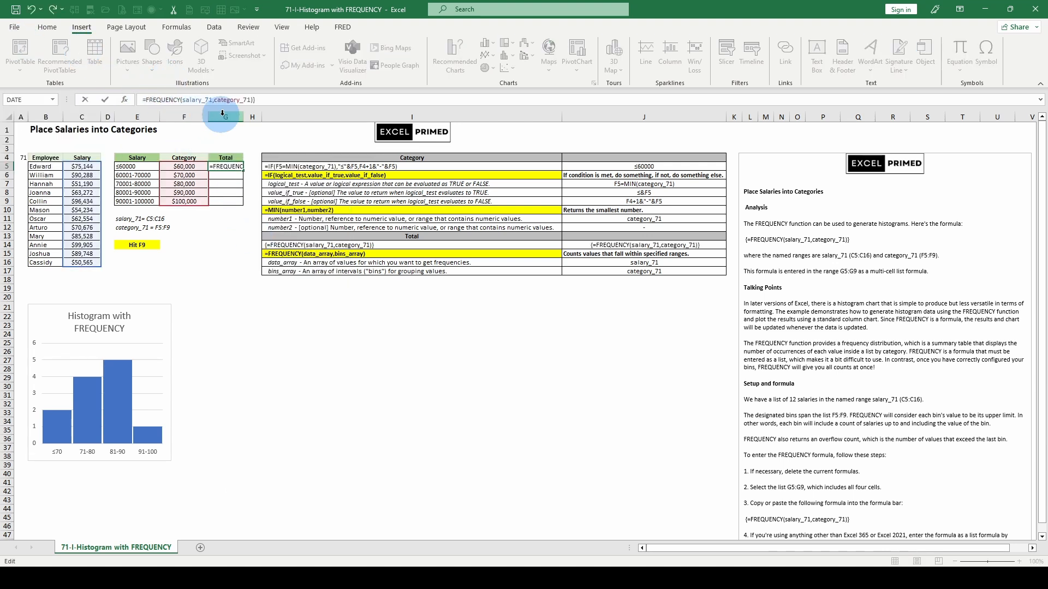
pyautogui.press('BackSpace')
pyautogui.press('Return')
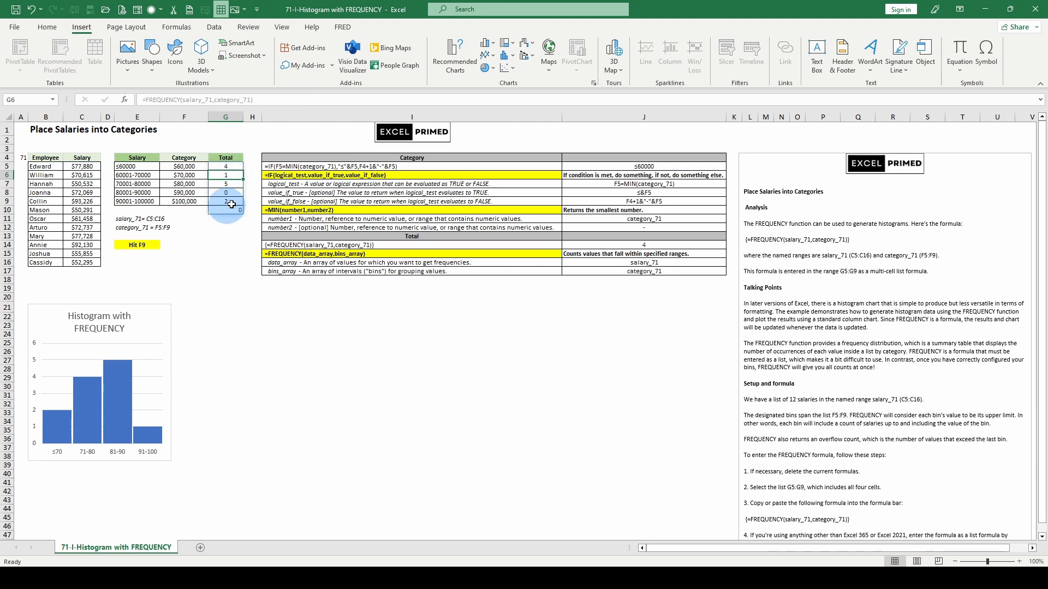
pyautogui.click(236, 166)
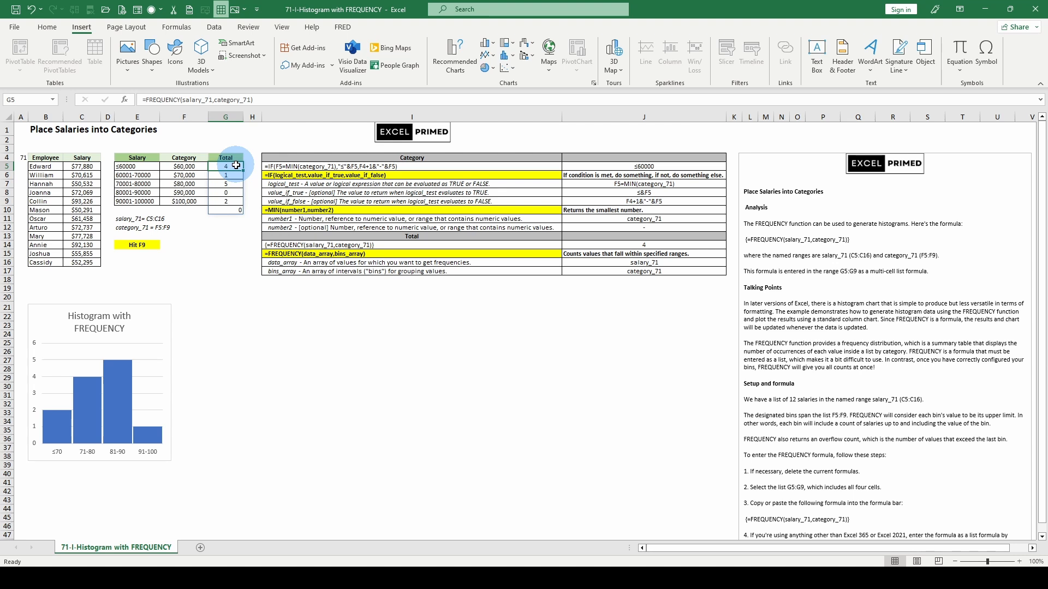
pyautogui.click(176, 98)
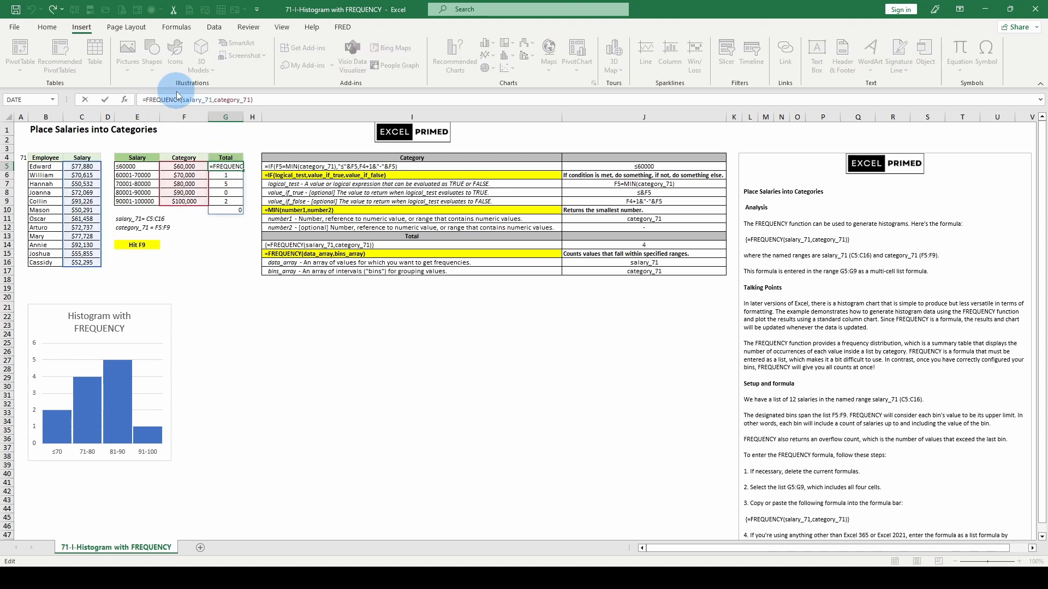
pyautogui.write('@')
pyautogui.press('Return')
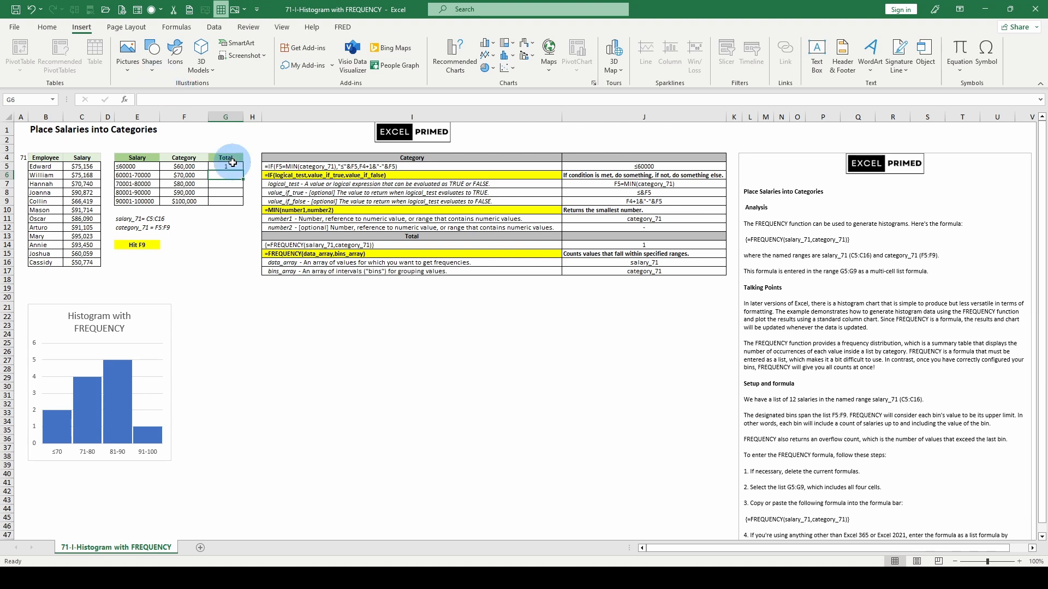
pyautogui.click(233, 164)
pyautogui.moveTo(233, 162); pyautogui.dragTo(231, 199)
pyautogui.hotkey('ctrl', 'd')
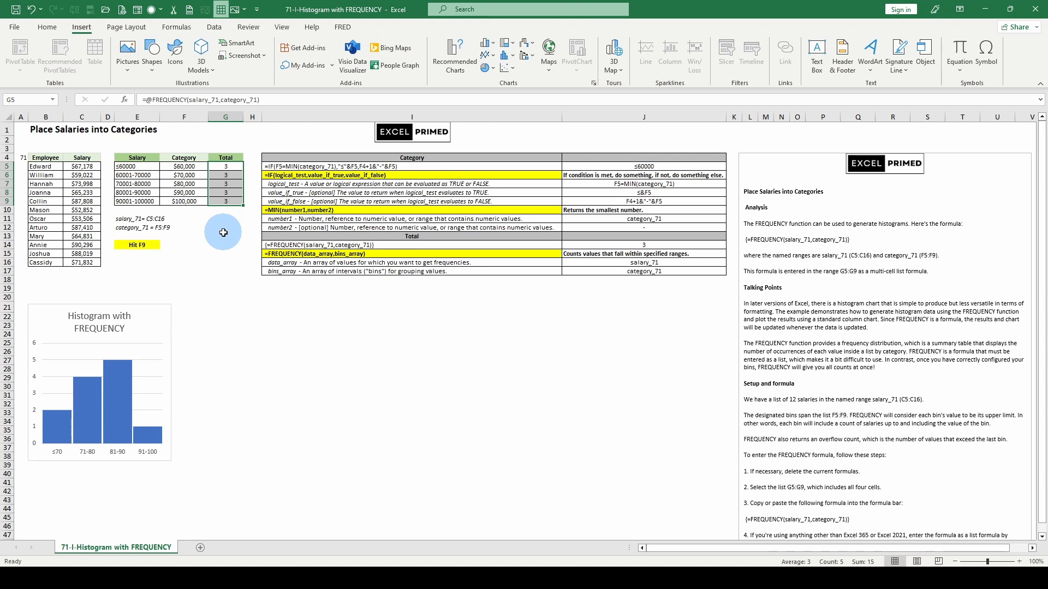
# Step: Recalculate the worksheet several times to check how the totals in G5:G9 respond to new random salaries
pyautogui.press('F9')
pyautogui.press('F9')
pyautogui.press('F9')
pyautogui.press('F9')
pyautogui.press('F9')
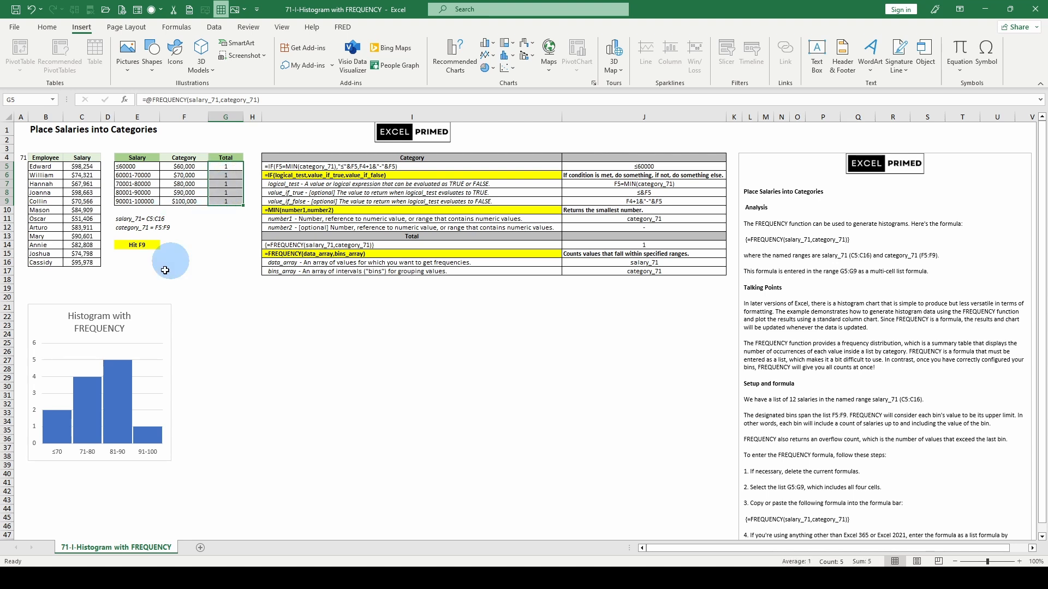
pyautogui.moveTo(136, 374)
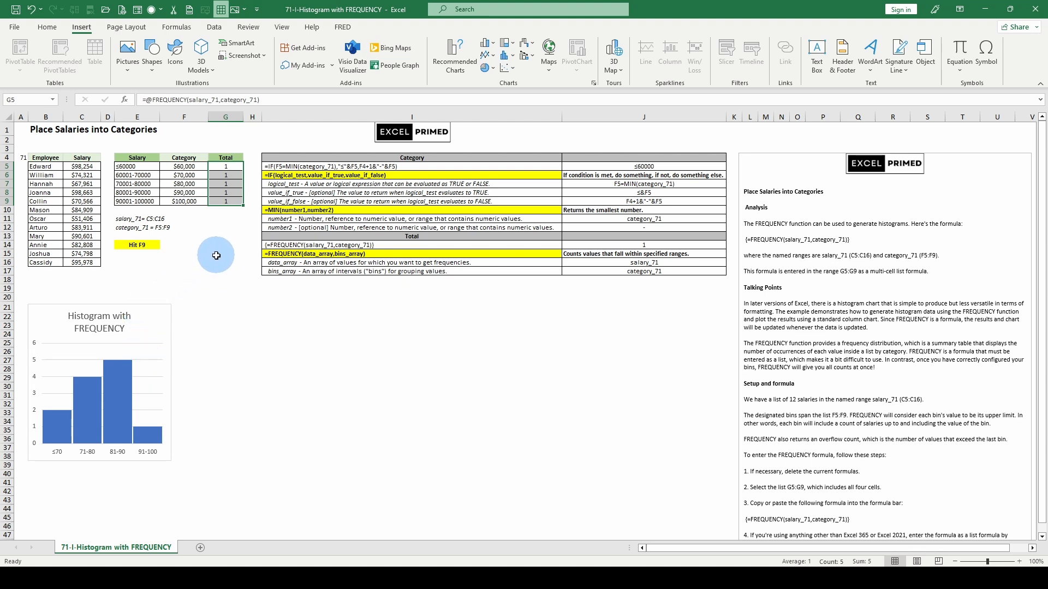
# Step: Remove the @ operator from the FREQUENCY formula in G5 and clear the copied formulas from G6:G9
pyautogui.click(224, 165)
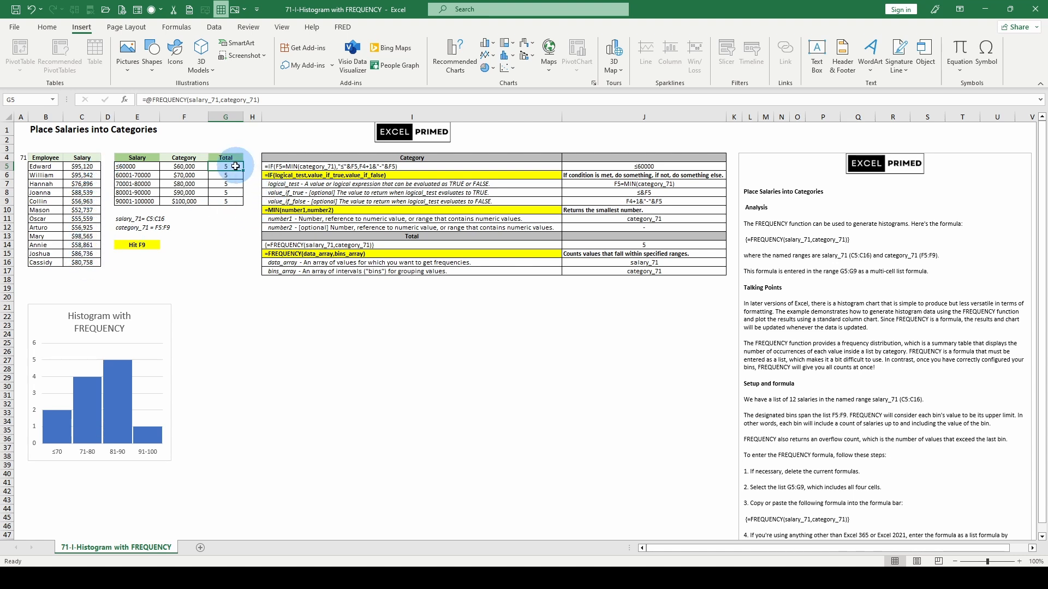
pyautogui.click(147, 100)
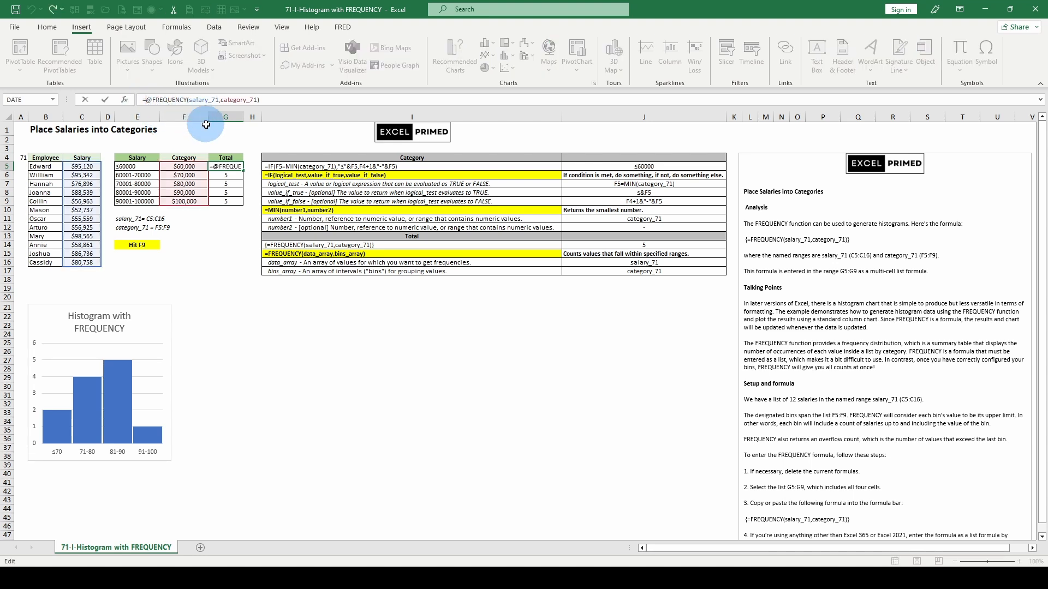
pyautogui.press('Return')
pyautogui.moveTo(226, 175); pyautogui.dragTo(231, 201)
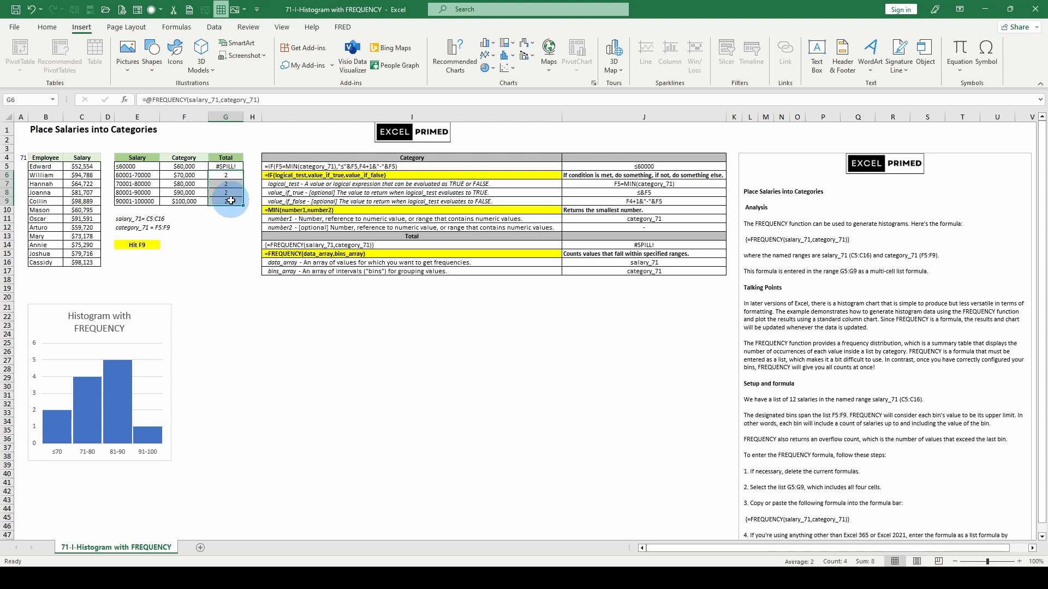
pyautogui.press('Delete')
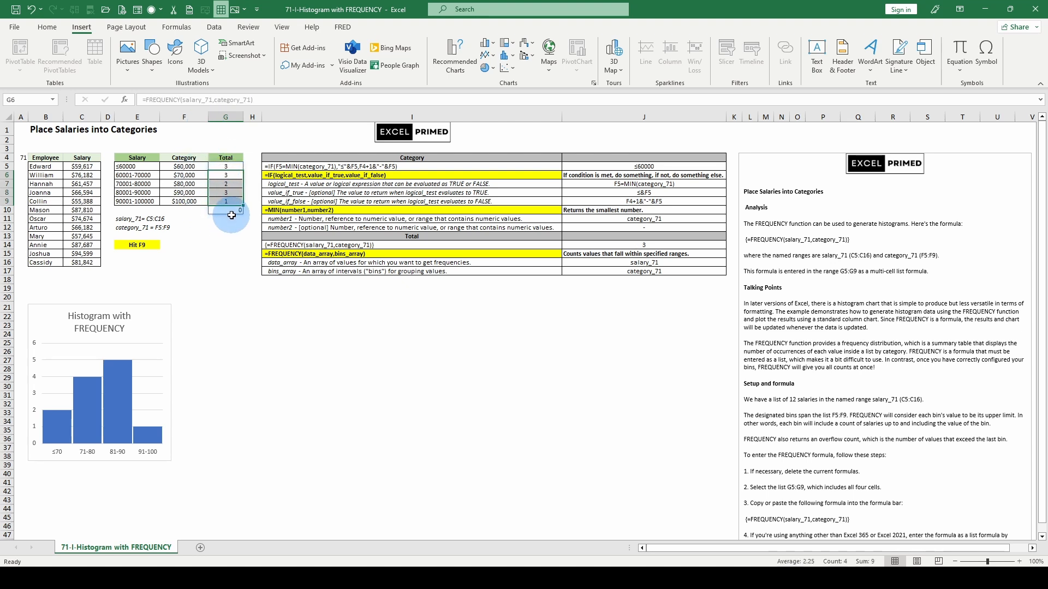
# Step: Examine the overflow value in G10 and recalculate the worksheet with new random salaries
pyautogui.click(228, 211)
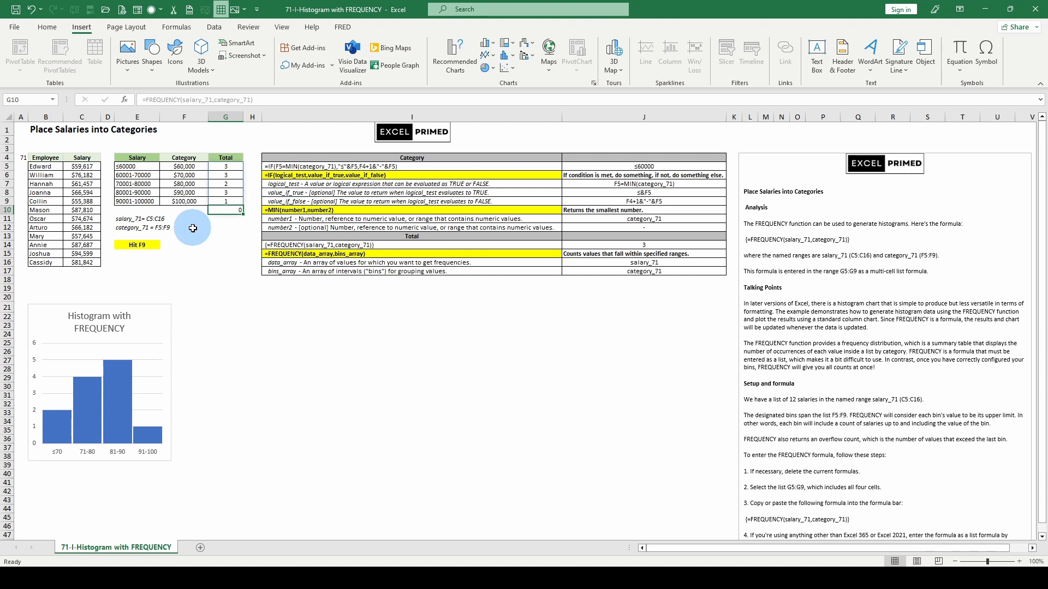
pyautogui.press('F9')
pyautogui.click(216, 240)
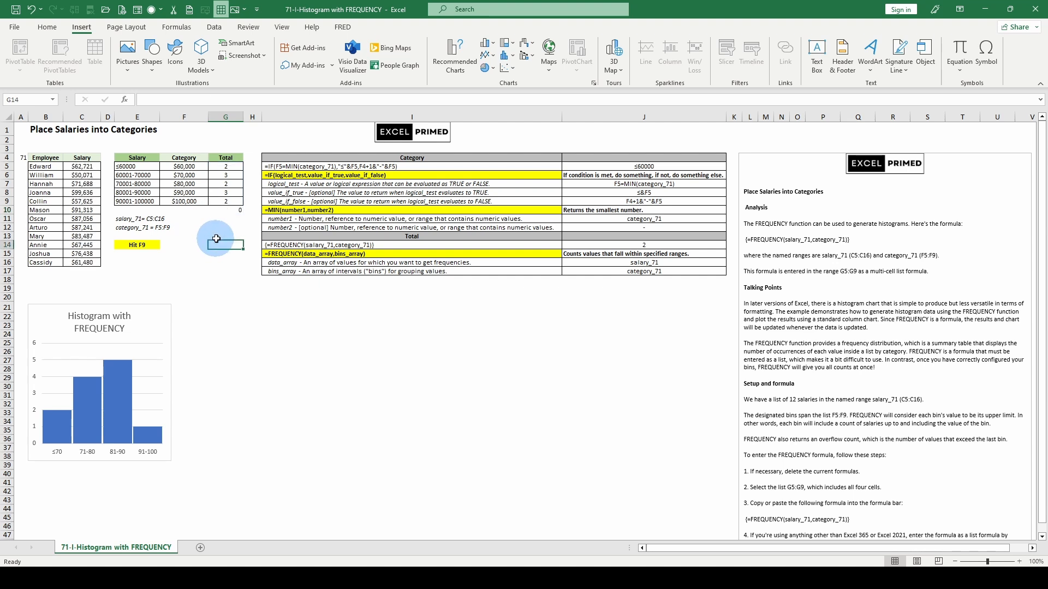
pyautogui.click(223, 212)
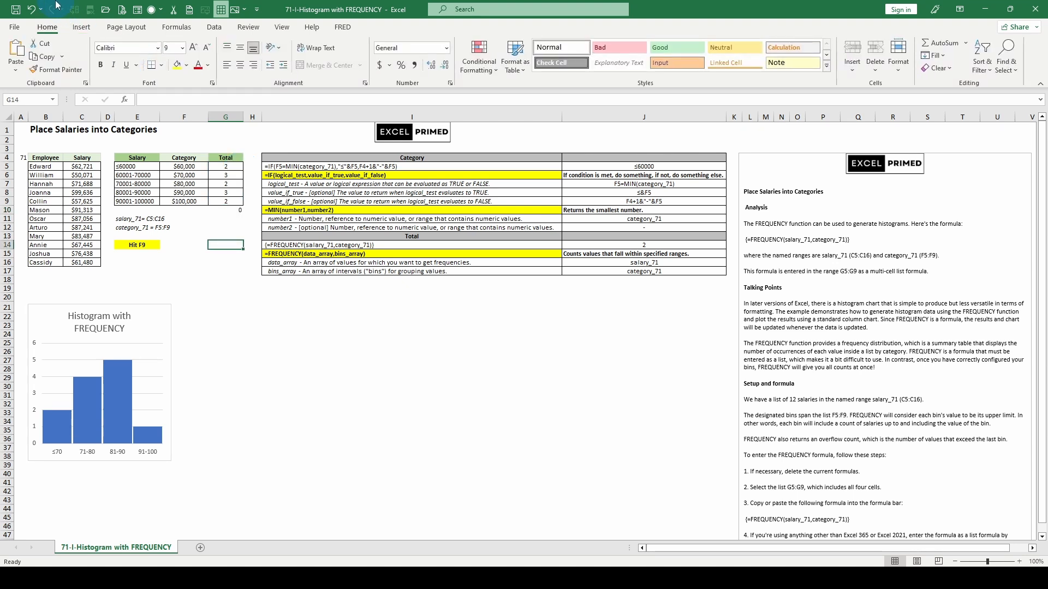
# Step: Undo the formula edits in the Total column back to the original array formula {=FREQUENCY(salary_71,category_71)} in G5:G9
pyautogui.click(32, 11)
pyautogui.click(32, 10)
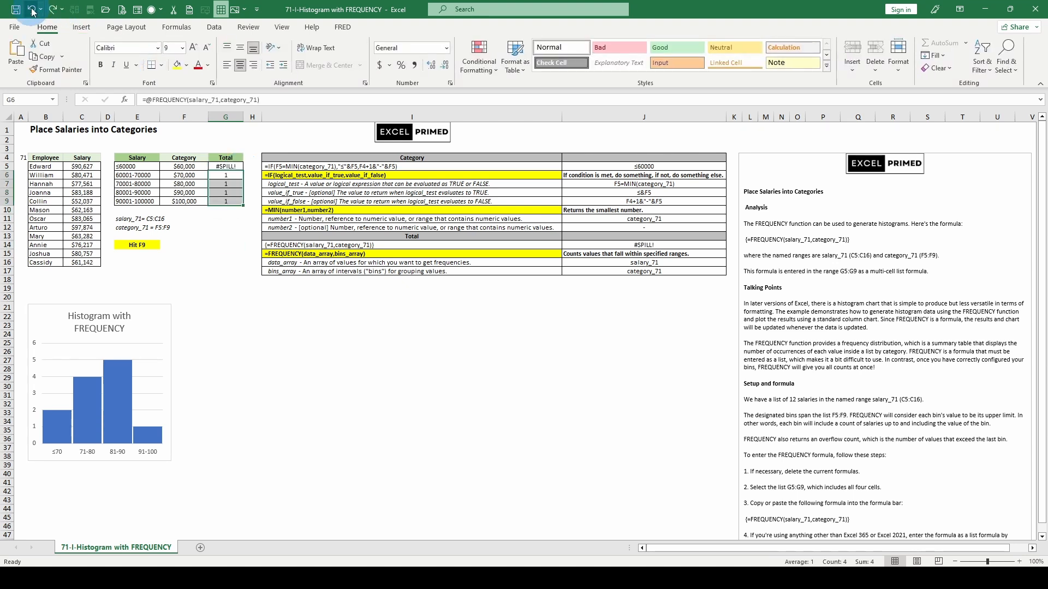
pyautogui.click(32, 11)
pyautogui.click(32, 11)
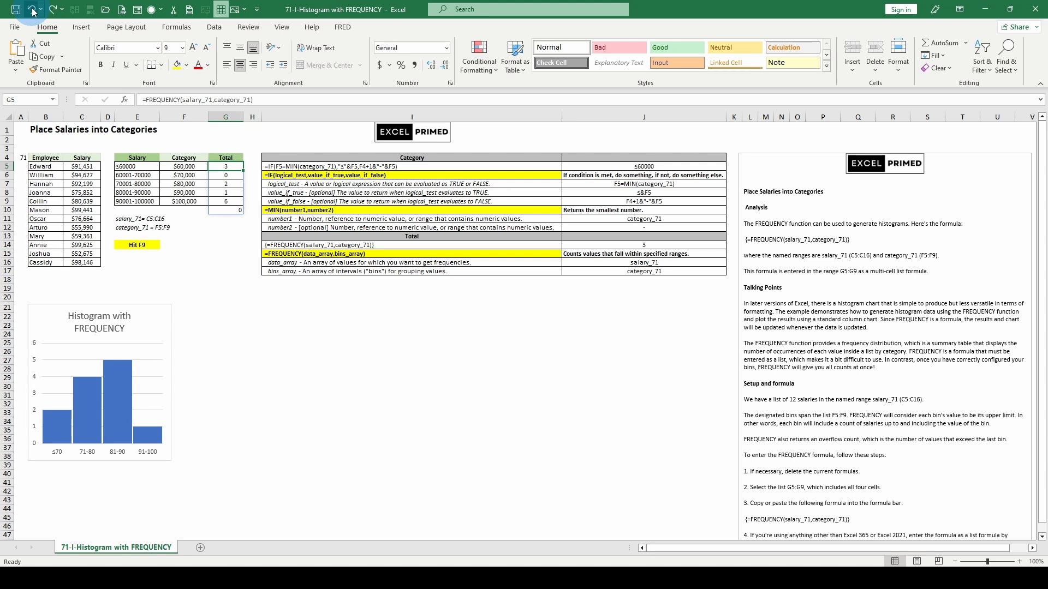
pyautogui.click(32, 10)
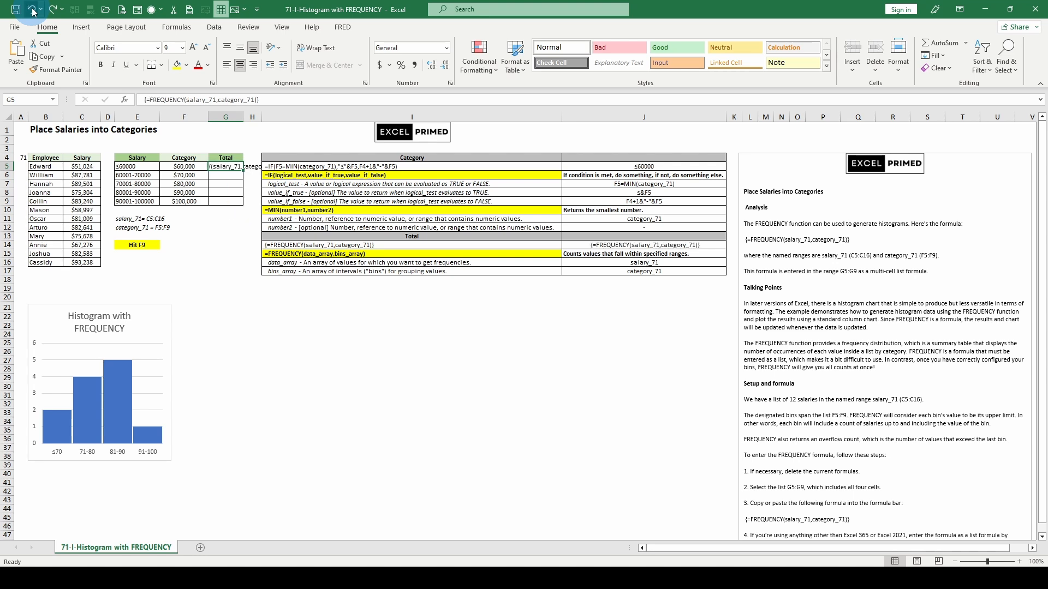
pyautogui.click(32, 11)
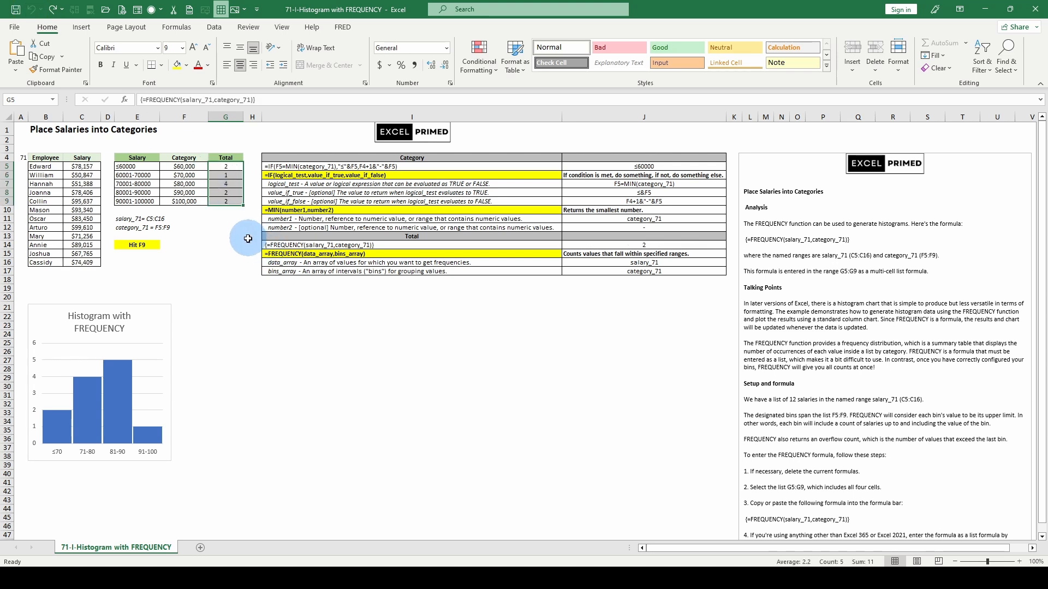
# Step: Examine the array formula in G5 and read the worksheet notes on FREQUENCY setup, Excel 365, labels, graph and histogram
pyautogui.click(235, 236)
pyautogui.click(219, 166)
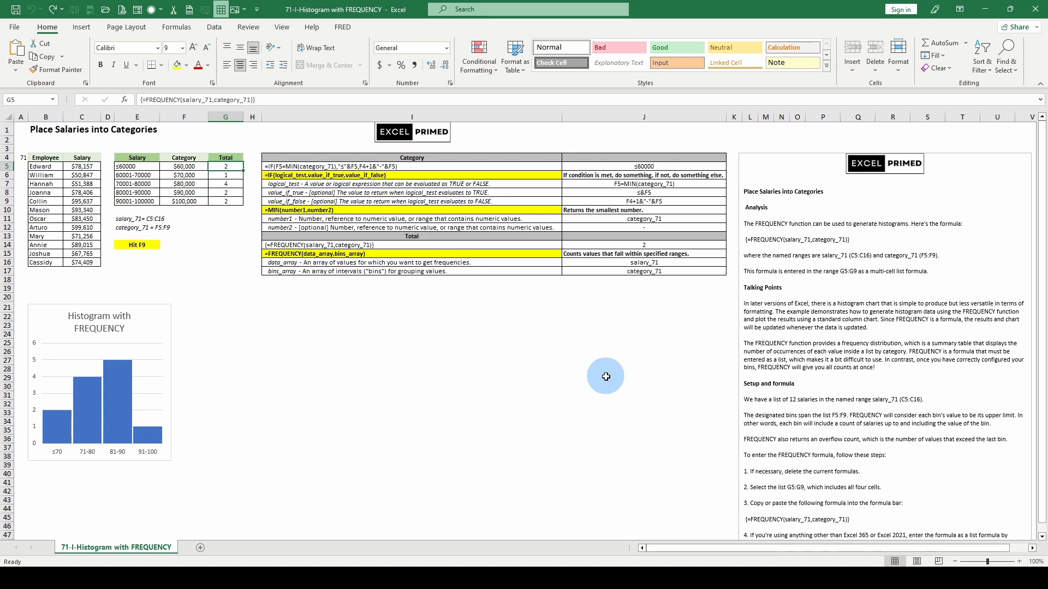
pyautogui.scroll(-4, 542, 304)
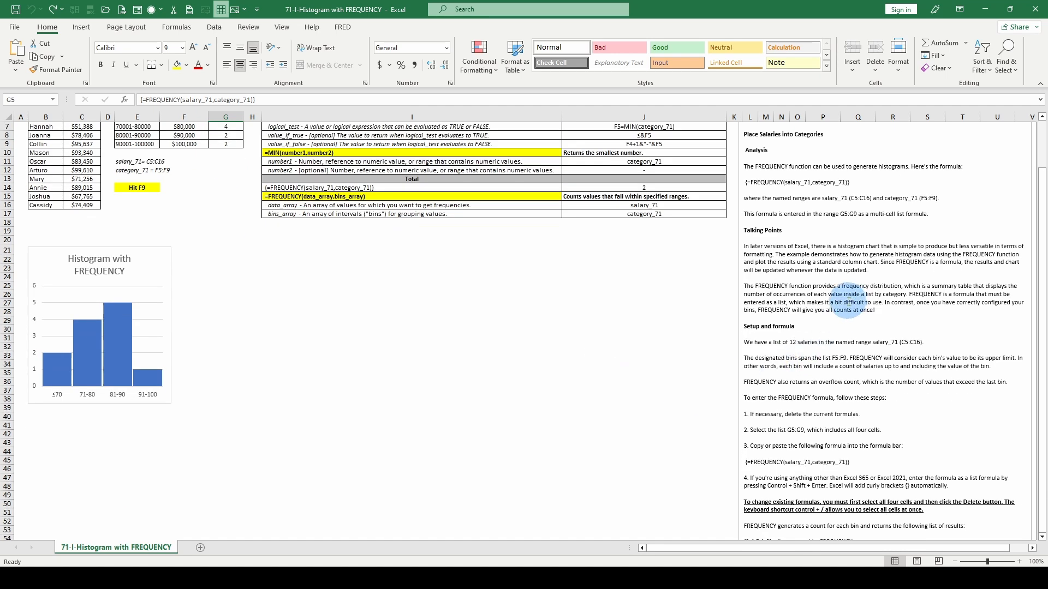
pyautogui.scroll(-2, 848, 301)
pyautogui.scroll(4, 849, 302)
pyautogui.scroll(-3, 848, 302)
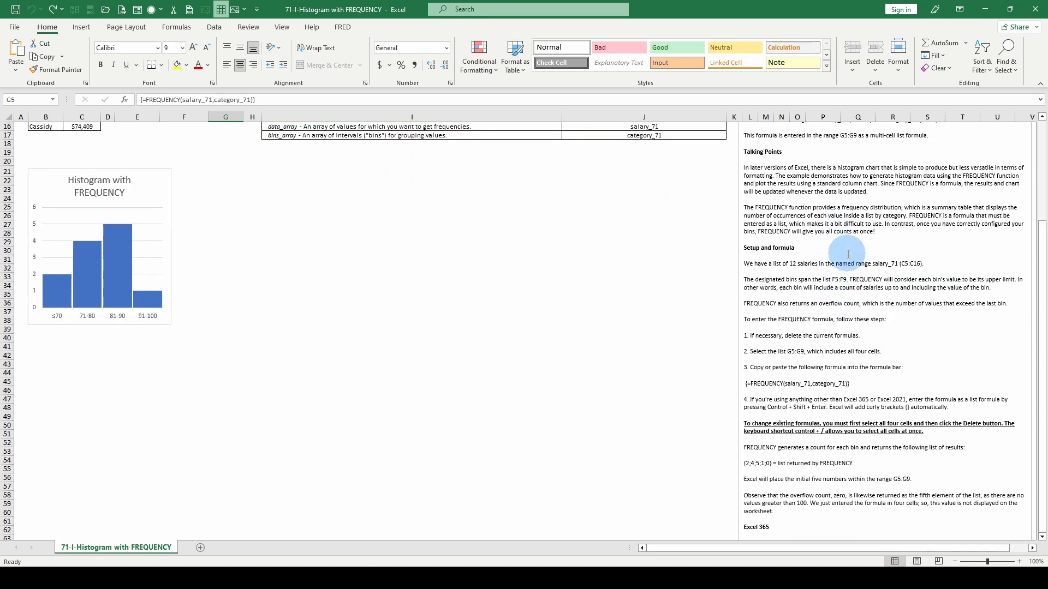
pyautogui.scroll(-3, 848, 386)
pyautogui.scroll(8, 615, 467)
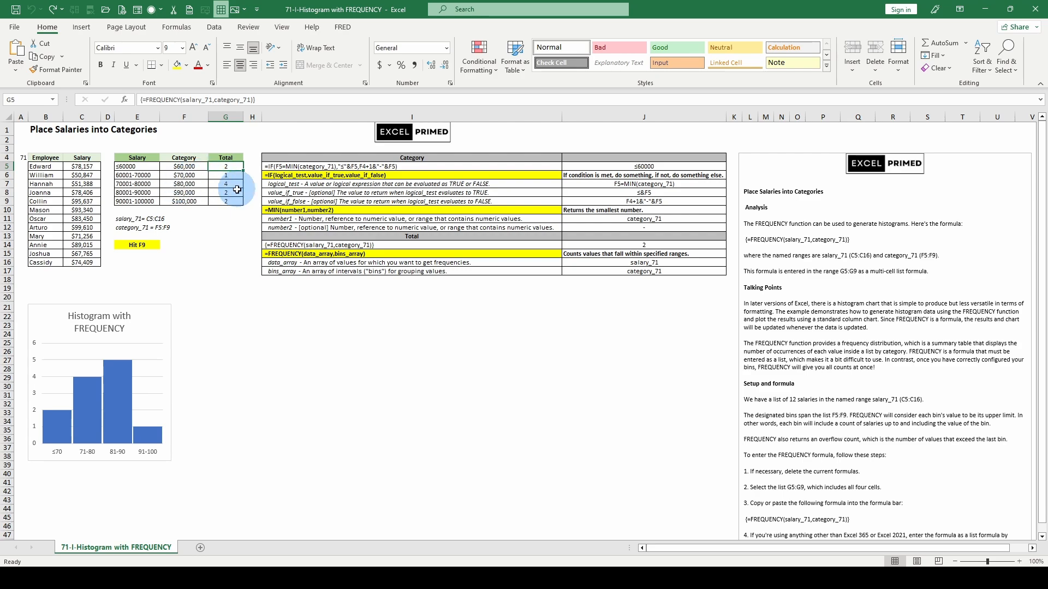
pyautogui.scroll(-10, 905, 396)
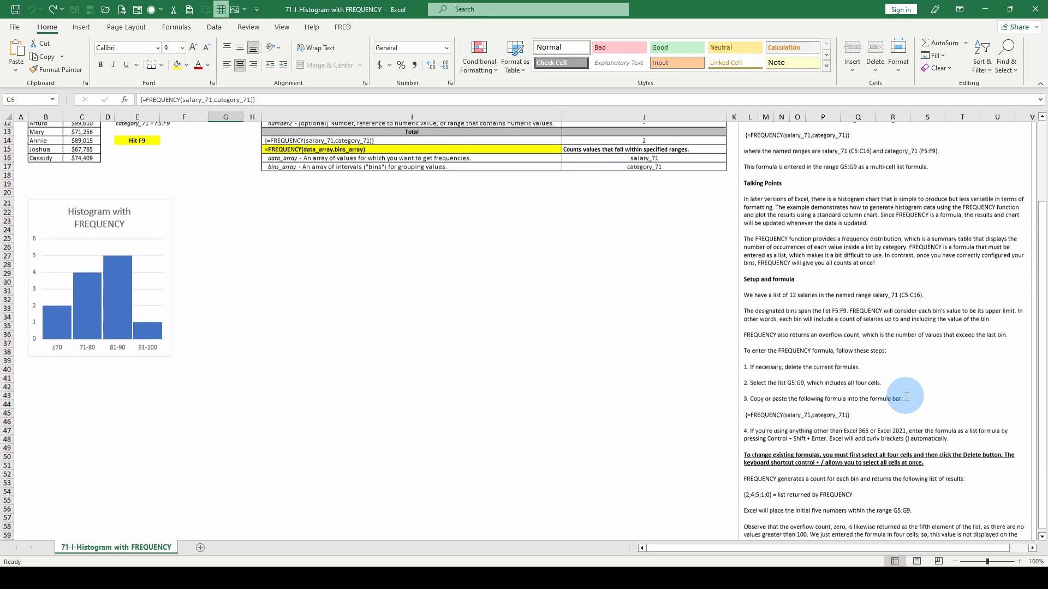
pyautogui.scroll(-5, 907, 397)
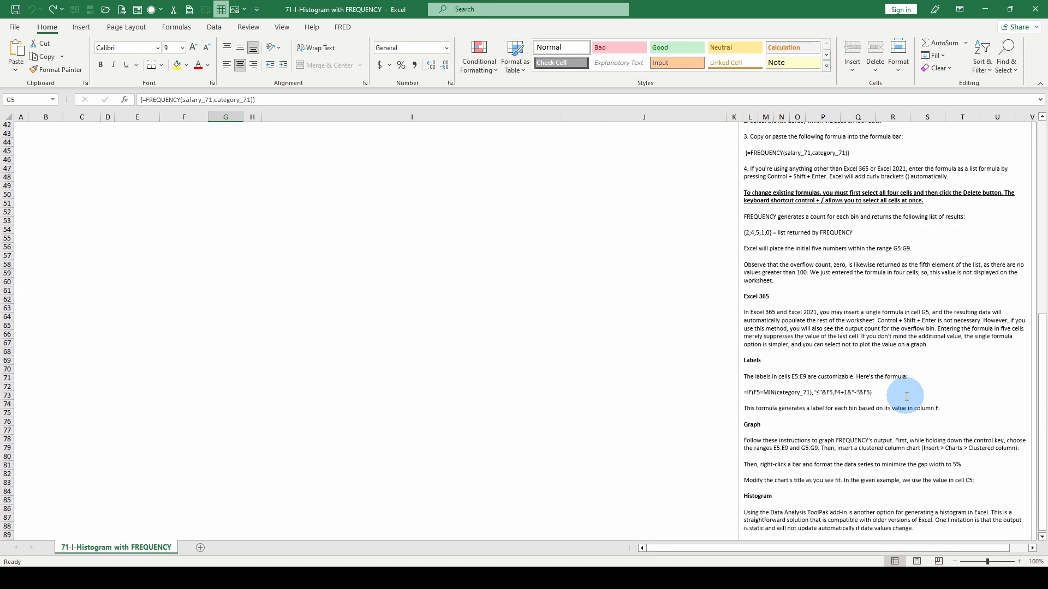
pyautogui.scroll(5, 906, 397)
pyautogui.scroll(10, 906, 396)
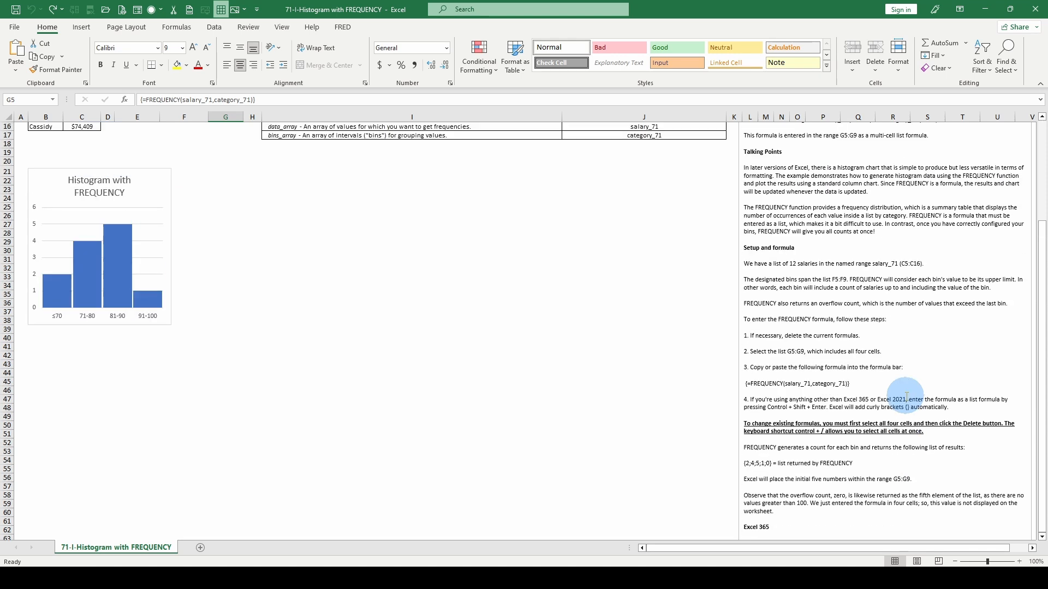
pyautogui.click(299, 308)
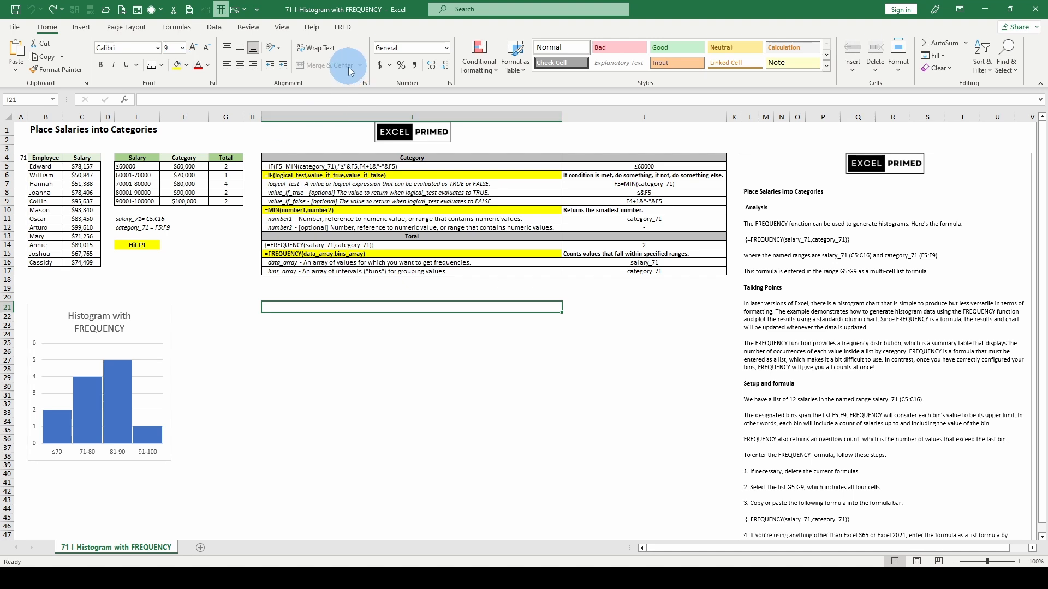
# Step: Open the Histogram tool from the Data Analysis tools
pyautogui.scroll(-2, 348, 67)
pyautogui.scroll(-3, 348, 70)
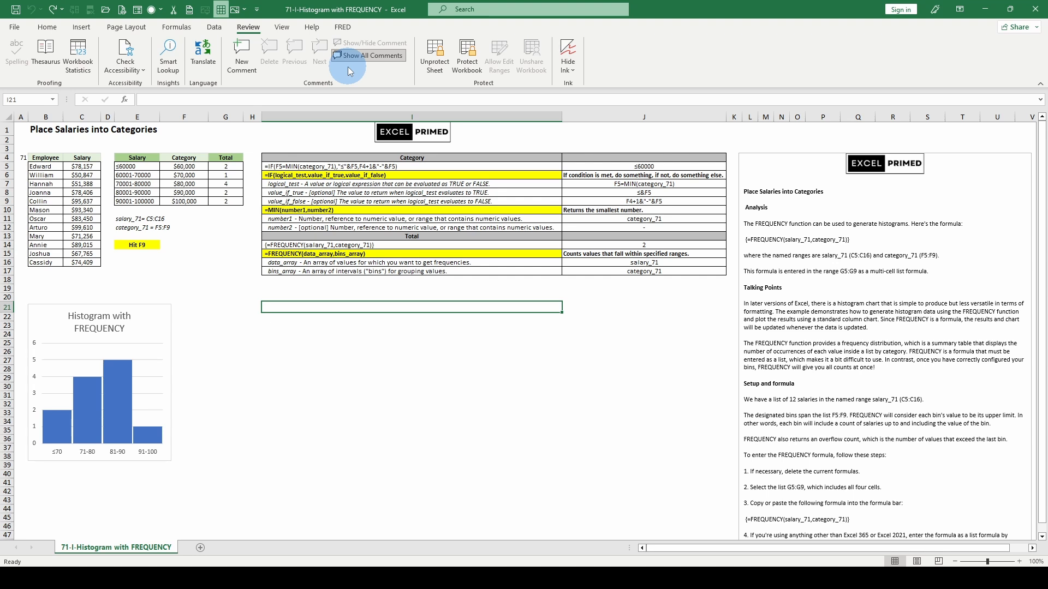
pyautogui.scroll(4, 348, 66)
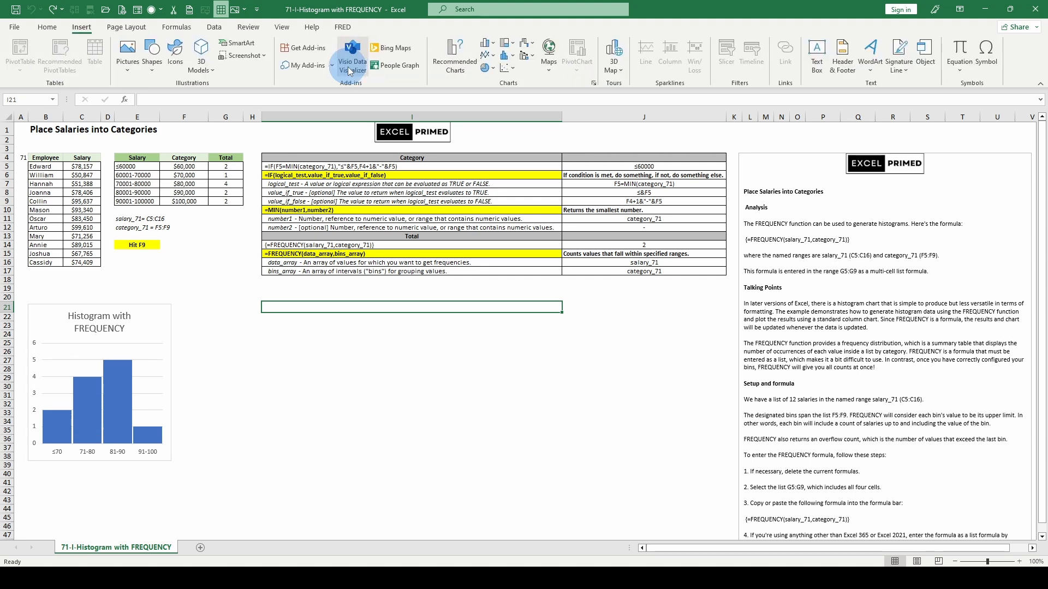
pyautogui.scroll(-3, 350, 67)
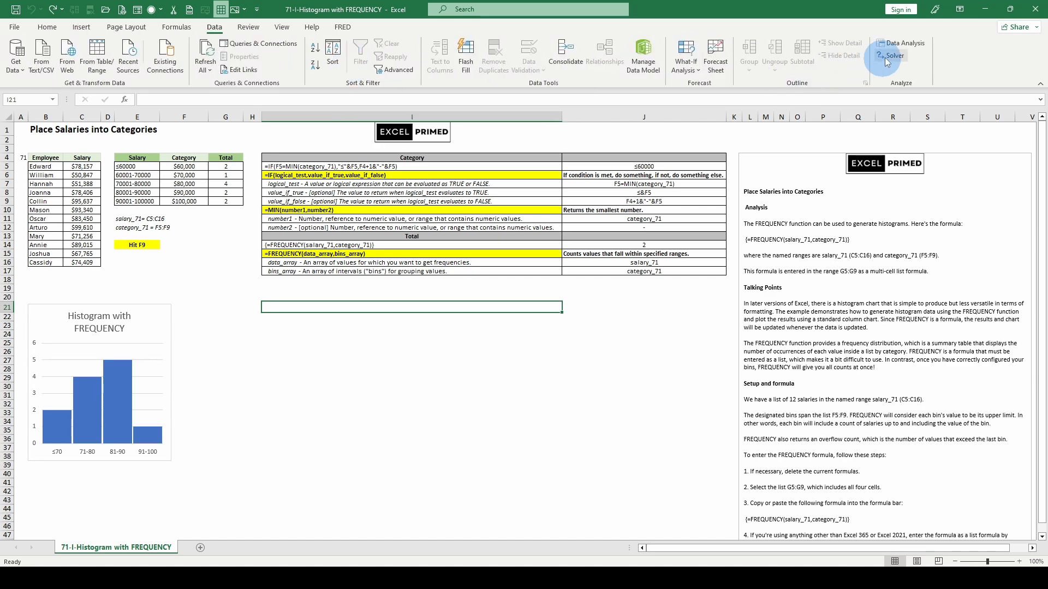
pyautogui.click(904, 44)
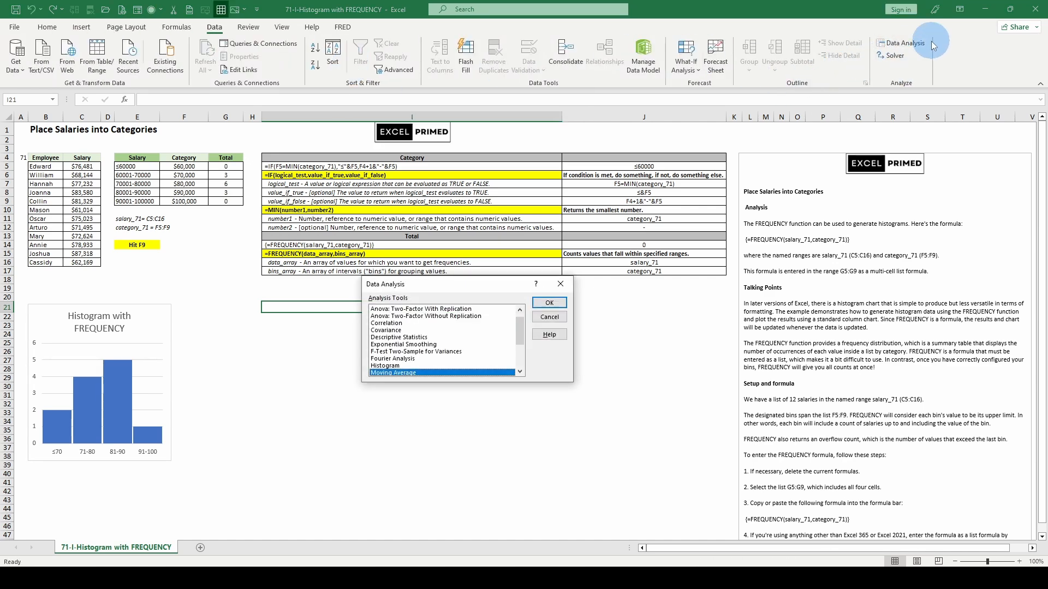
pyautogui.click(393, 366)
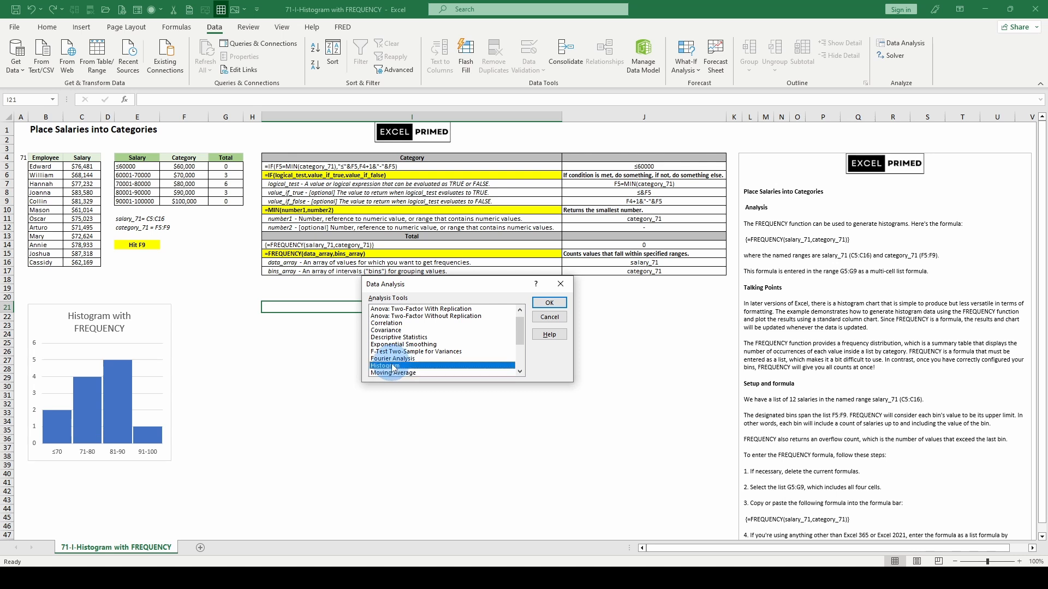
pyautogui.doubleClick(490, 367)
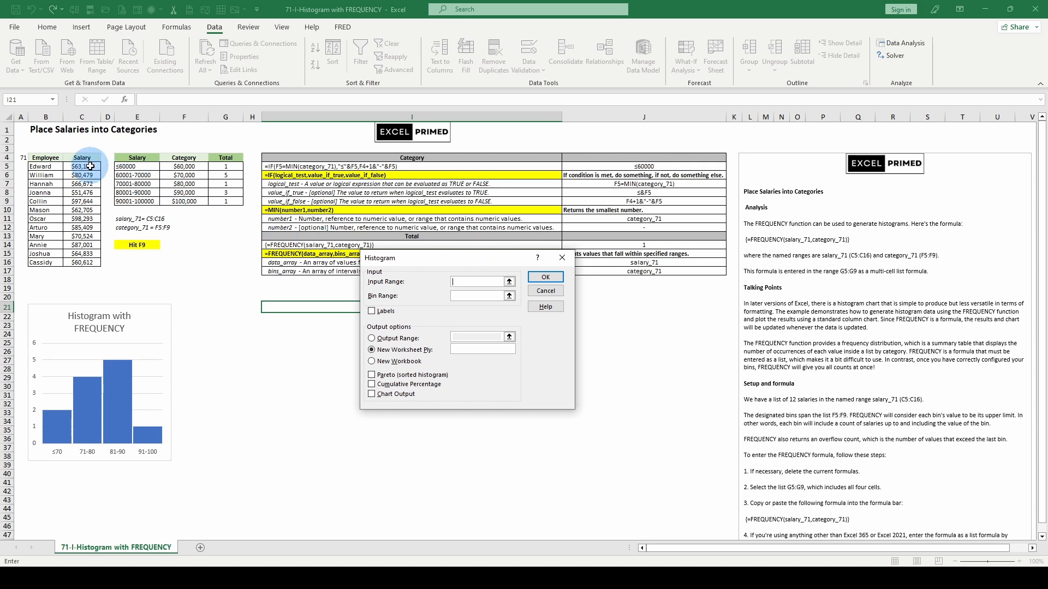
# Step: Generate a histogram table in a new workbook from input range C5:C16 and bin range F5:F9, with Labels enabled
pyautogui.moveTo(85, 168); pyautogui.dragTo(82, 263)
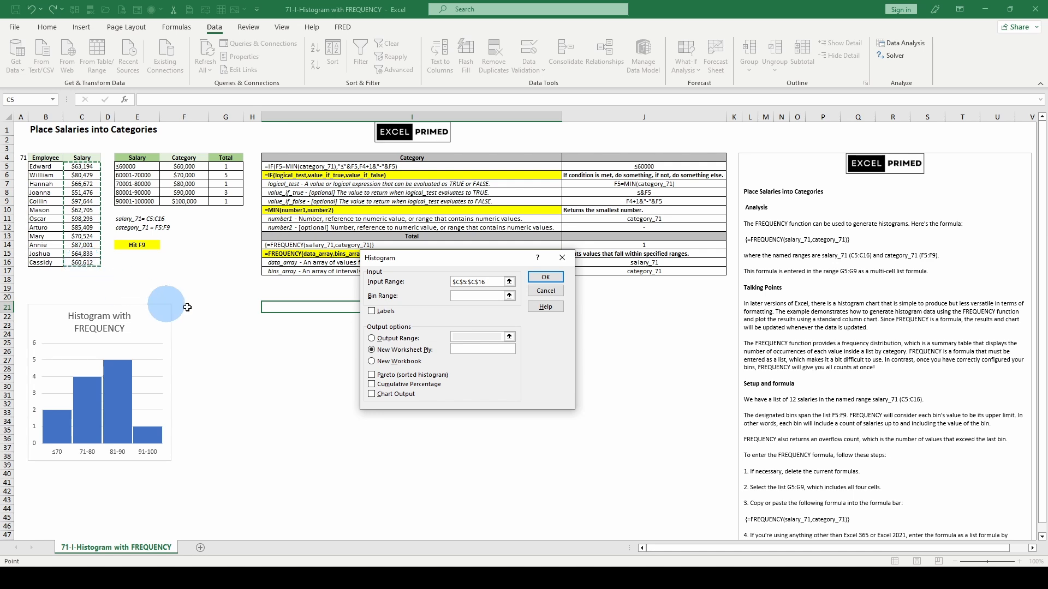
pyautogui.click(465, 295)
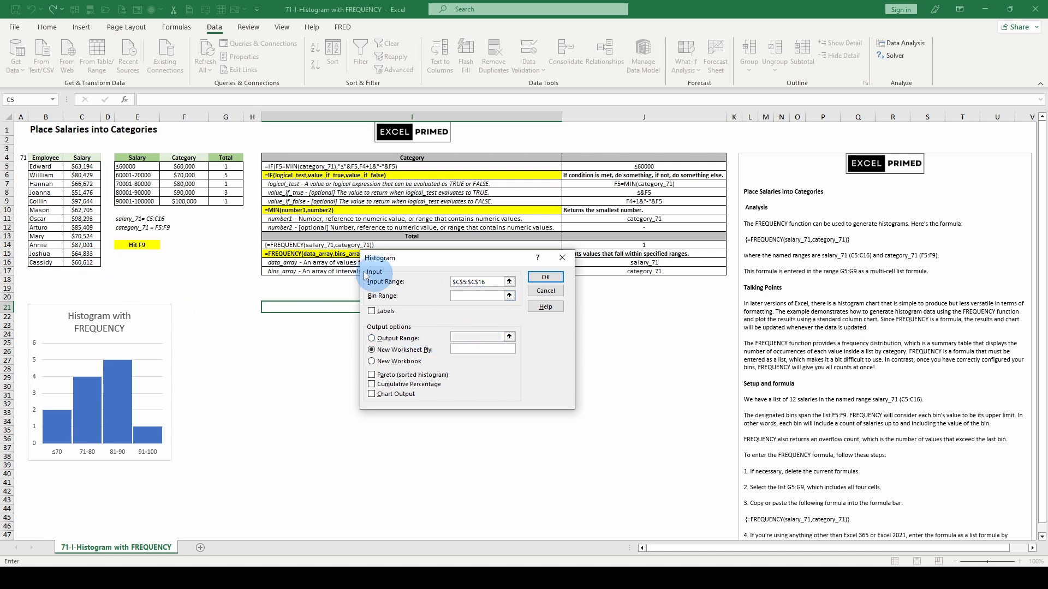
pyautogui.moveTo(192, 166); pyautogui.dragTo(194, 201)
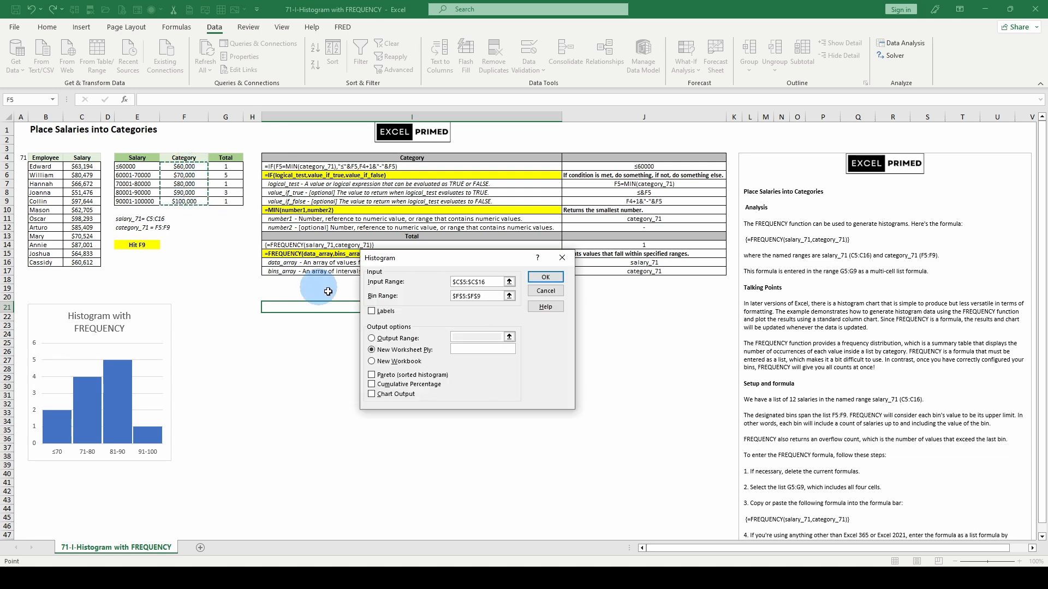
pyautogui.click(372, 313)
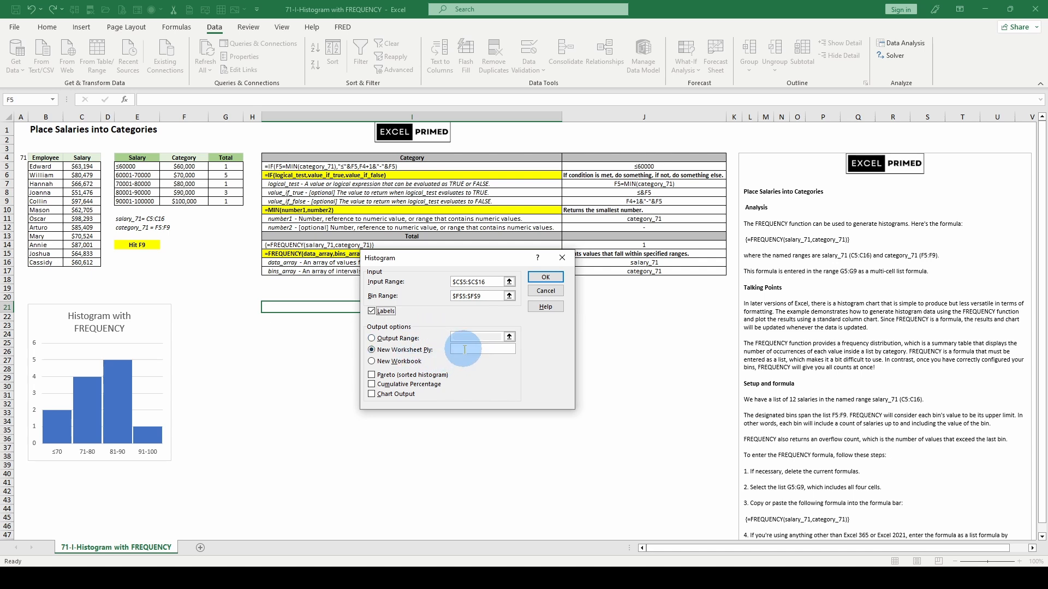
pyautogui.click(401, 361)
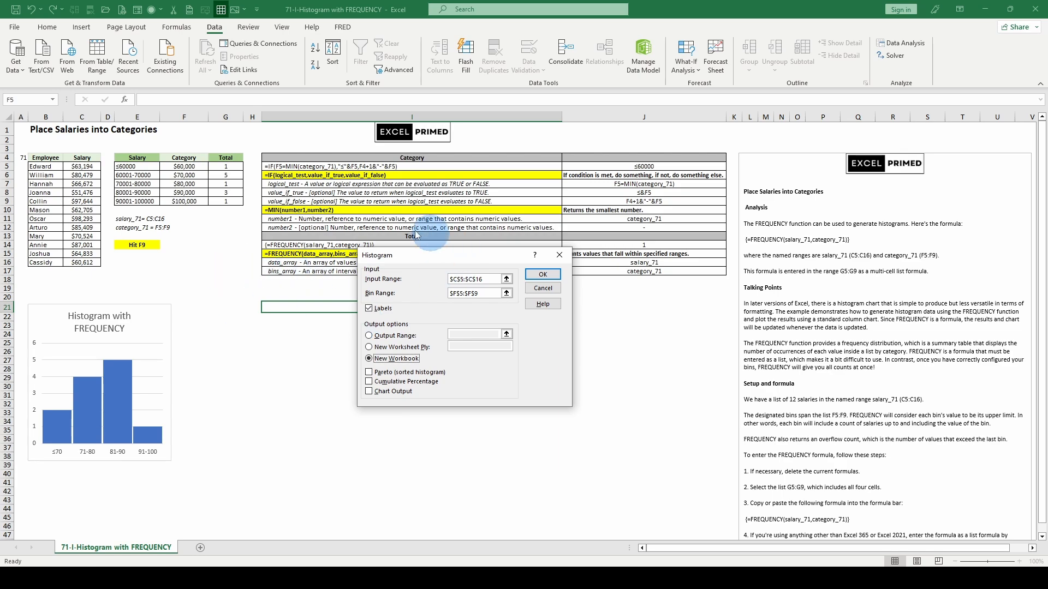
pyautogui.click(550, 278)
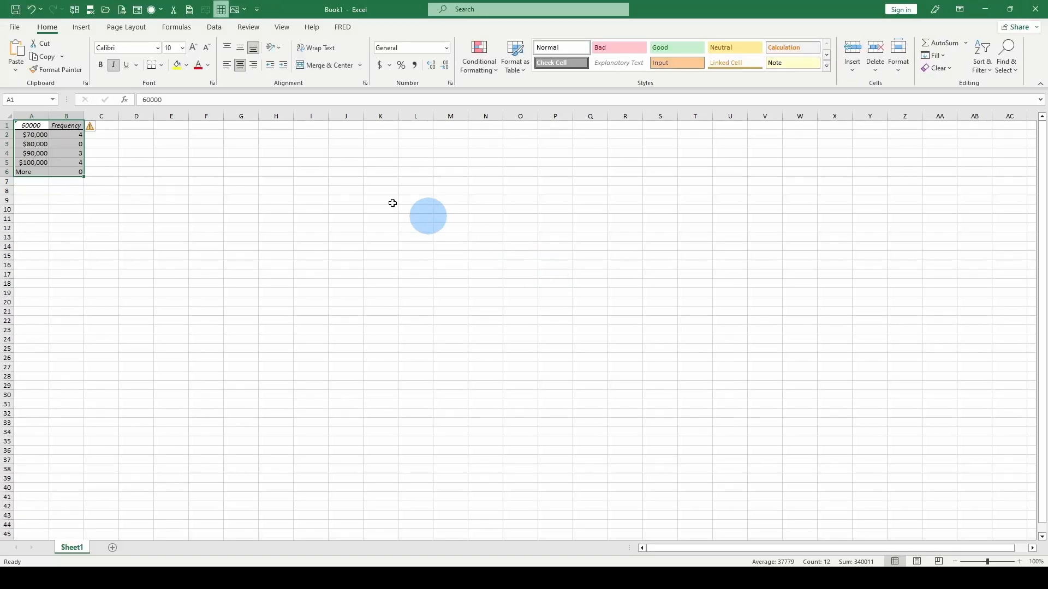
# Step: Copy the frequency table from the new workbook and paste it at I21 of the salary worksheet
pyautogui.rightClick(65, 140)
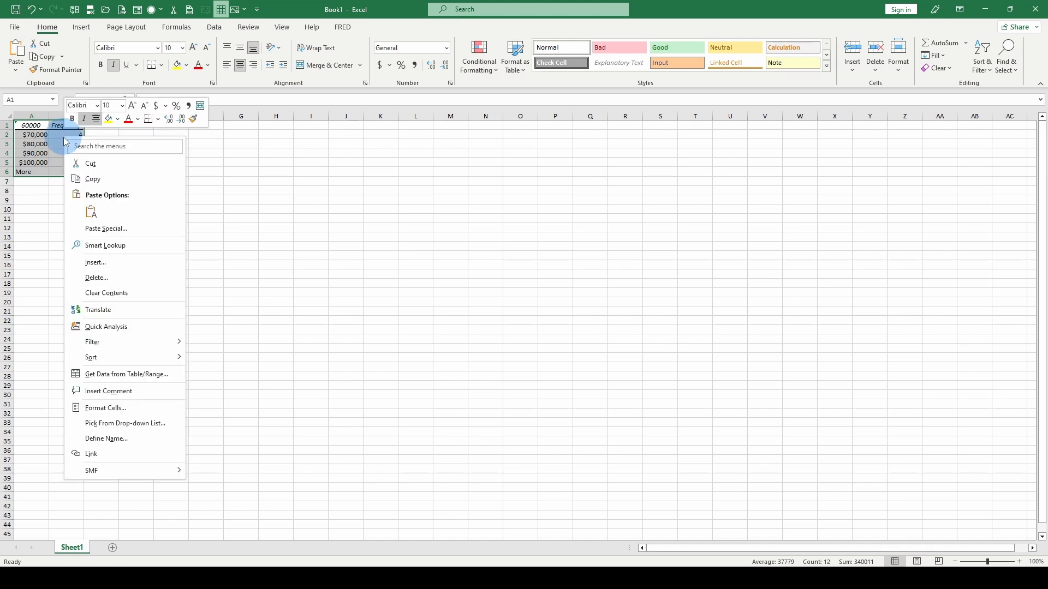
pyautogui.click(92, 164)
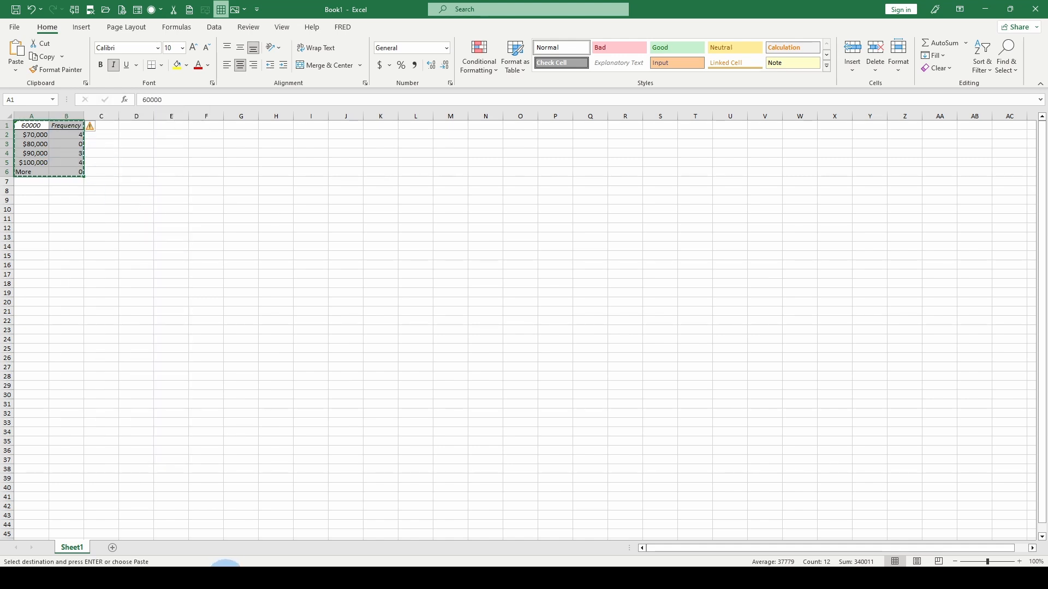
pyautogui.click(226, 557)
pyautogui.rightClick(297, 276)
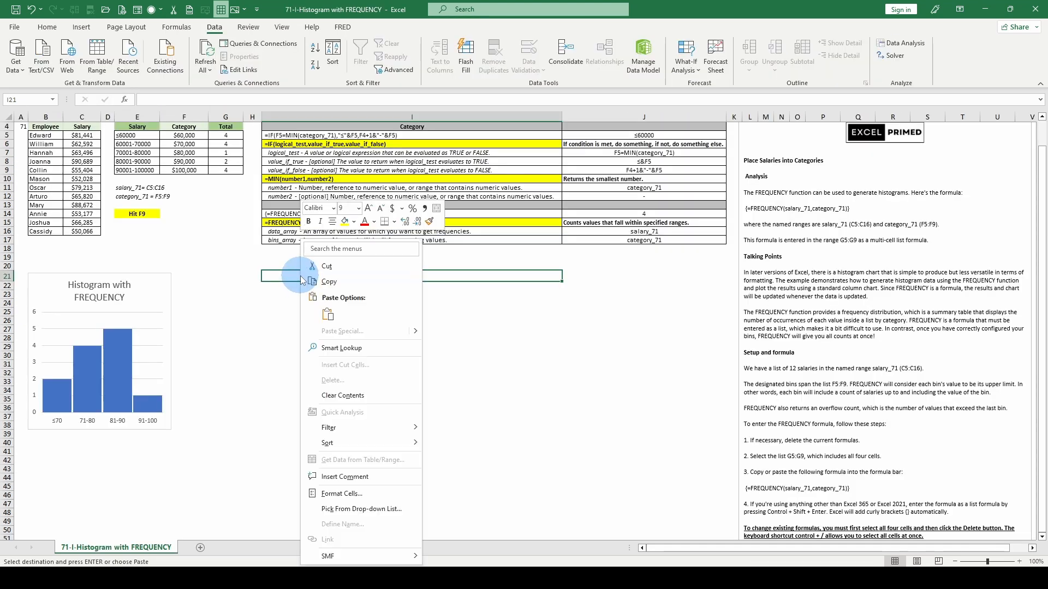
pyautogui.click(328, 314)
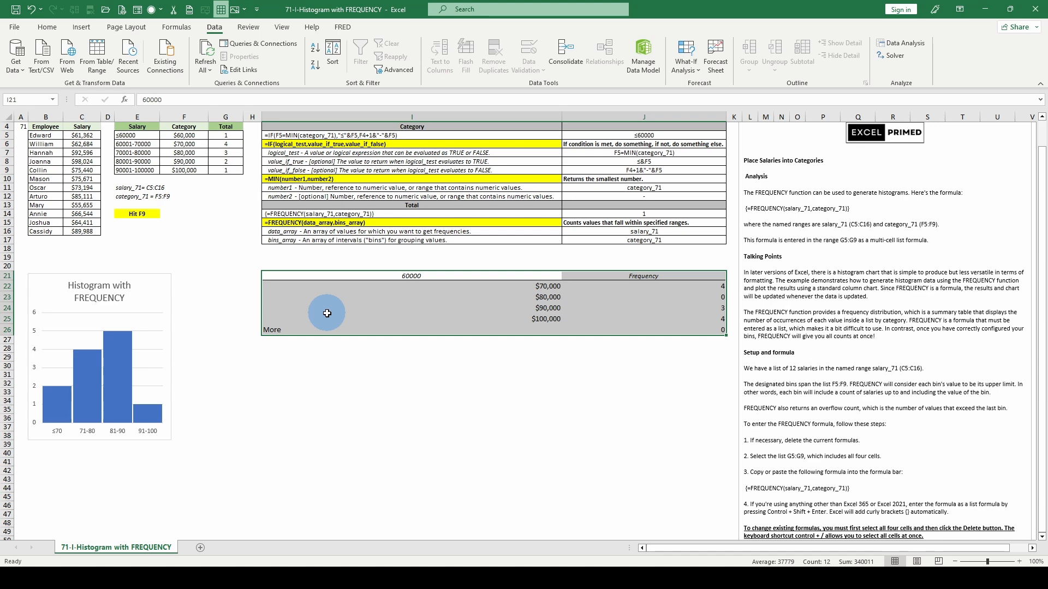
pyautogui.scroll(1, 327, 313)
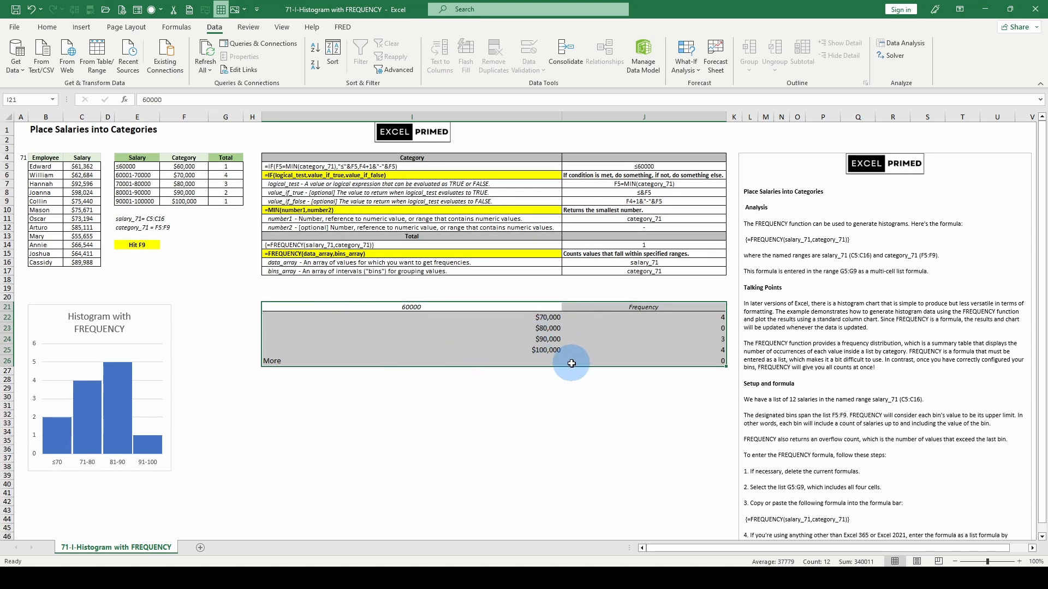
# Step: Recalculate the random salaries repeatedly and compare the Total column with the pasted frequency table
pyautogui.press('F9')
pyautogui.press('F9')
pyautogui.press('F9')
pyautogui.press('F9')
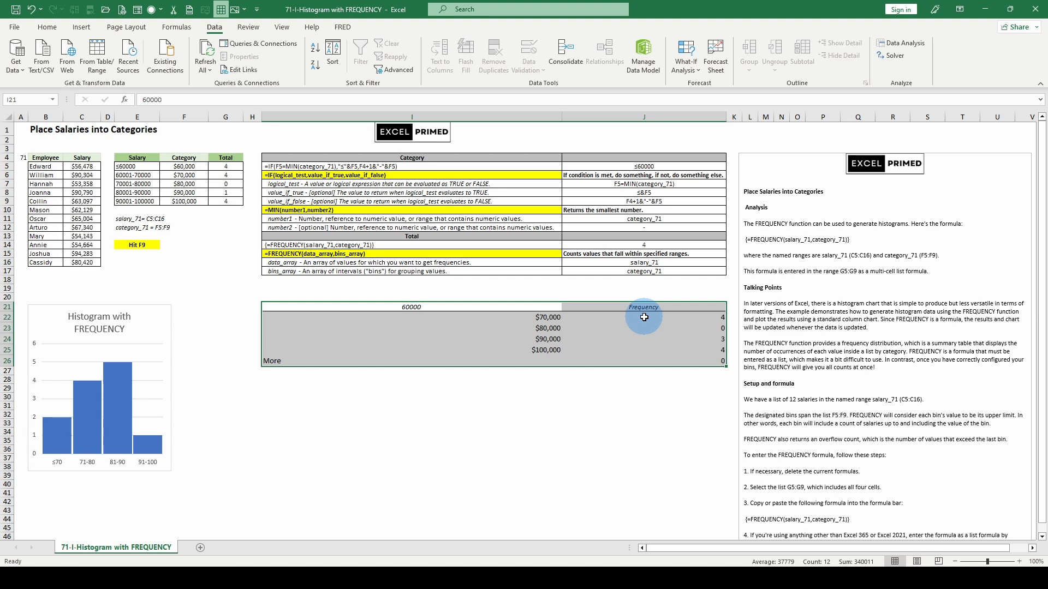
pyautogui.press('F9')
pyautogui.press('F9')
pyautogui.press('F9')
pyautogui.press('F9')
pyautogui.press('F9')
pyautogui.press('F9')
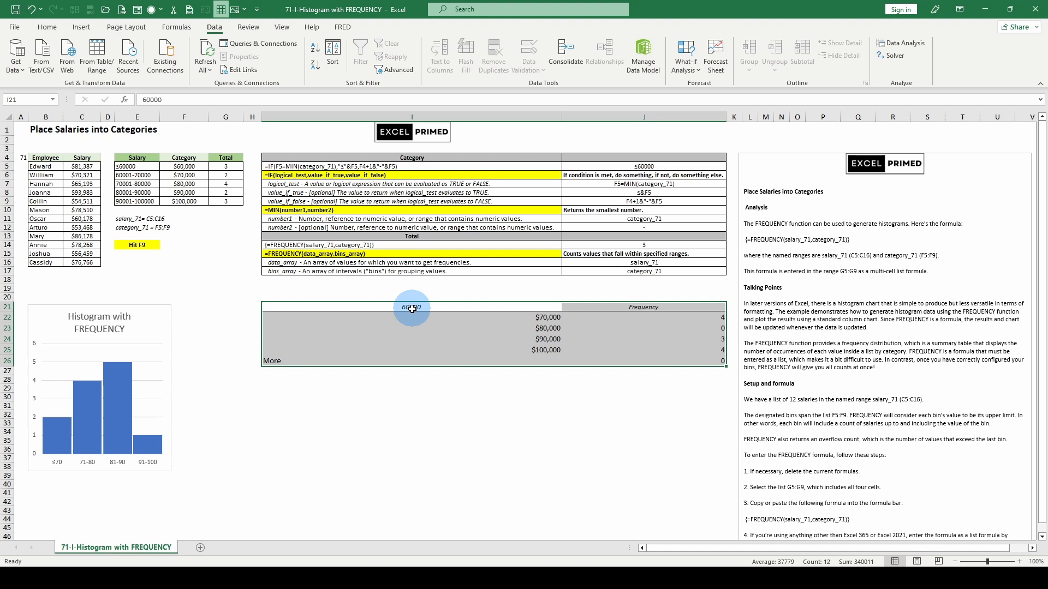
pyautogui.doubleClick(423, 358)
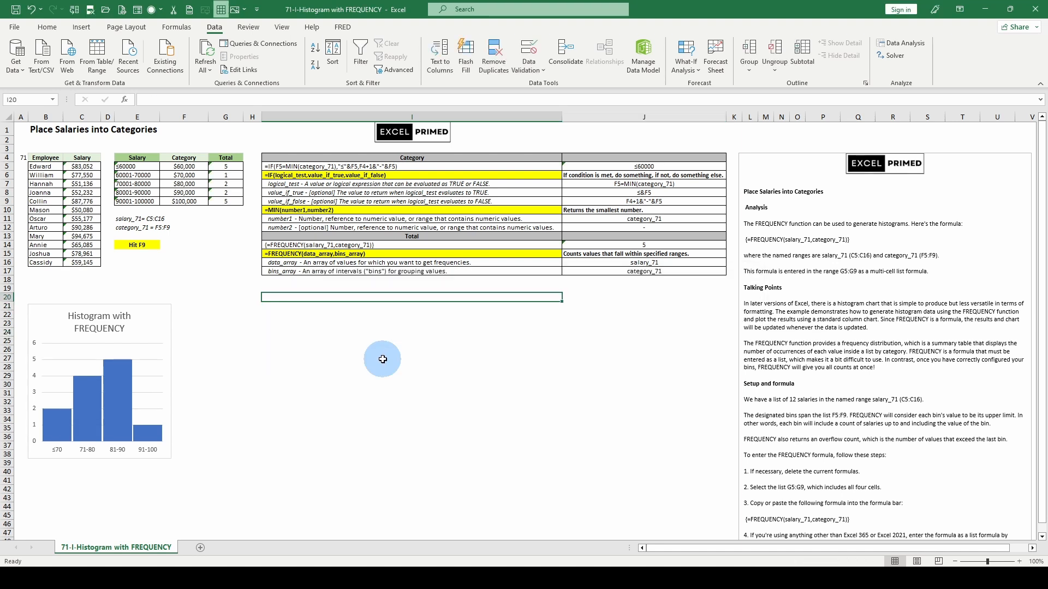
# Step: Rerun the Histogram analysis on C5:C16 with bins F5:F9, Labels disabled and output to a new worksheet
pyautogui.click(899, 43)
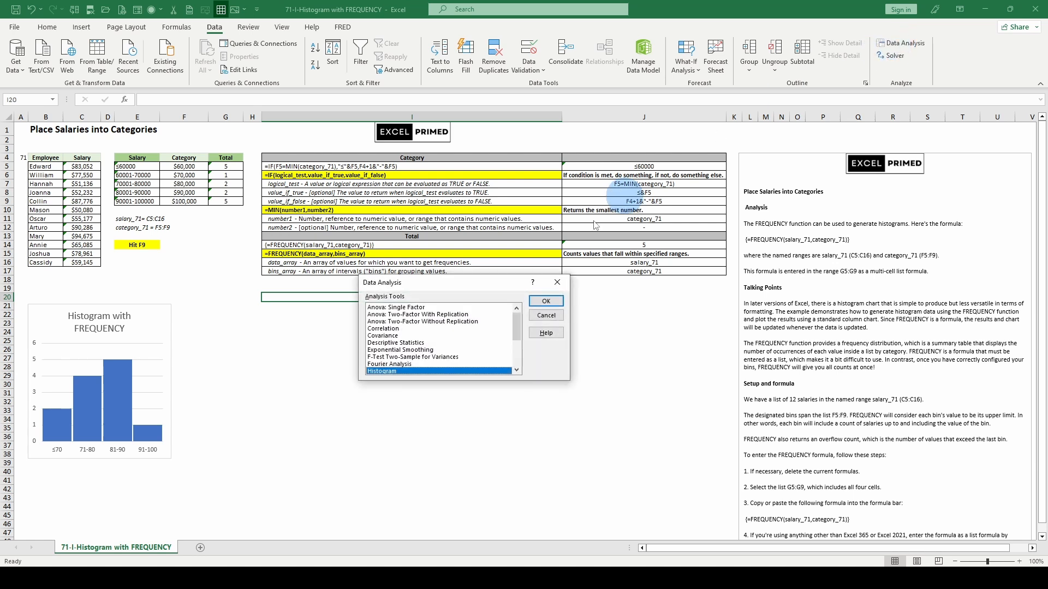
pyautogui.click(547, 301)
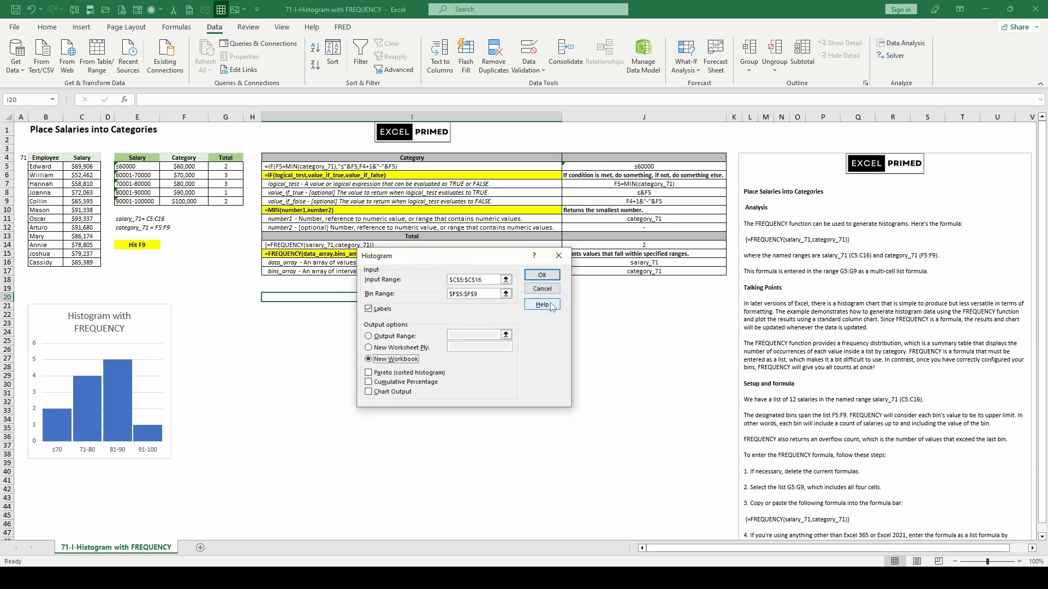
pyautogui.click(369, 359)
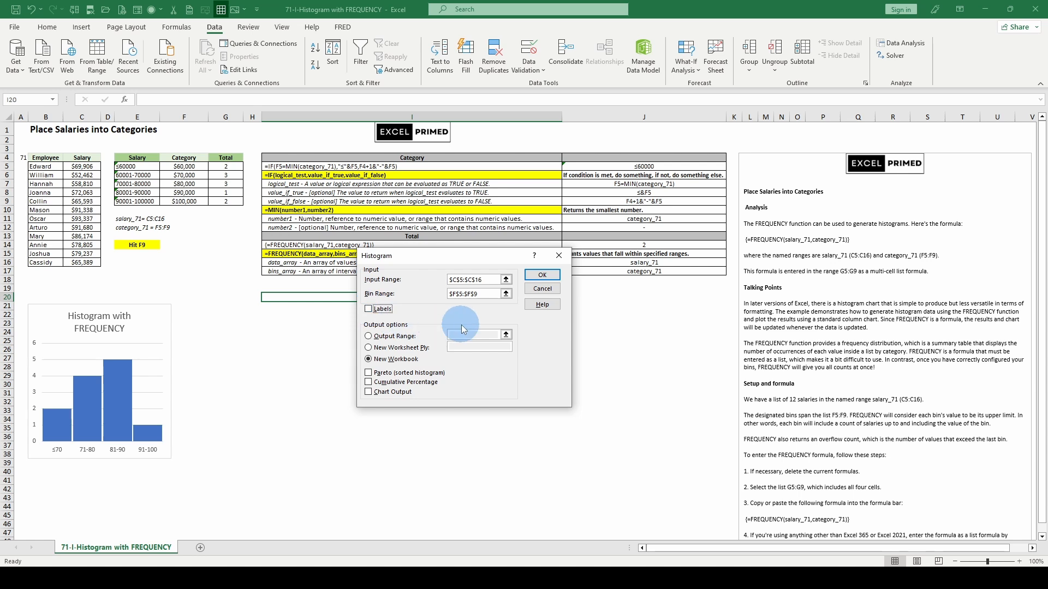
pyautogui.click(385, 348)
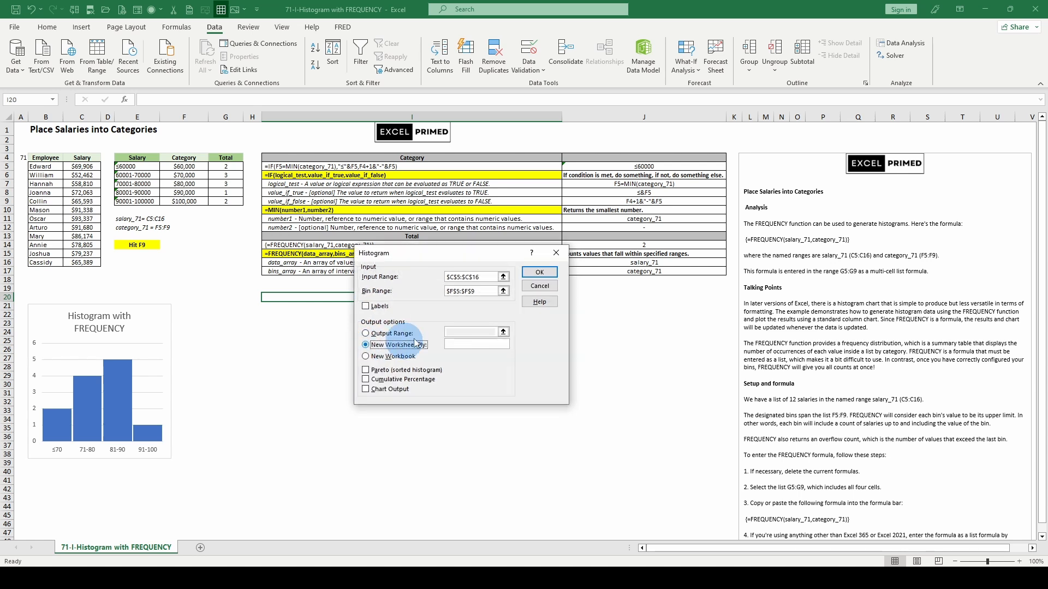
pyautogui.click(467, 345)
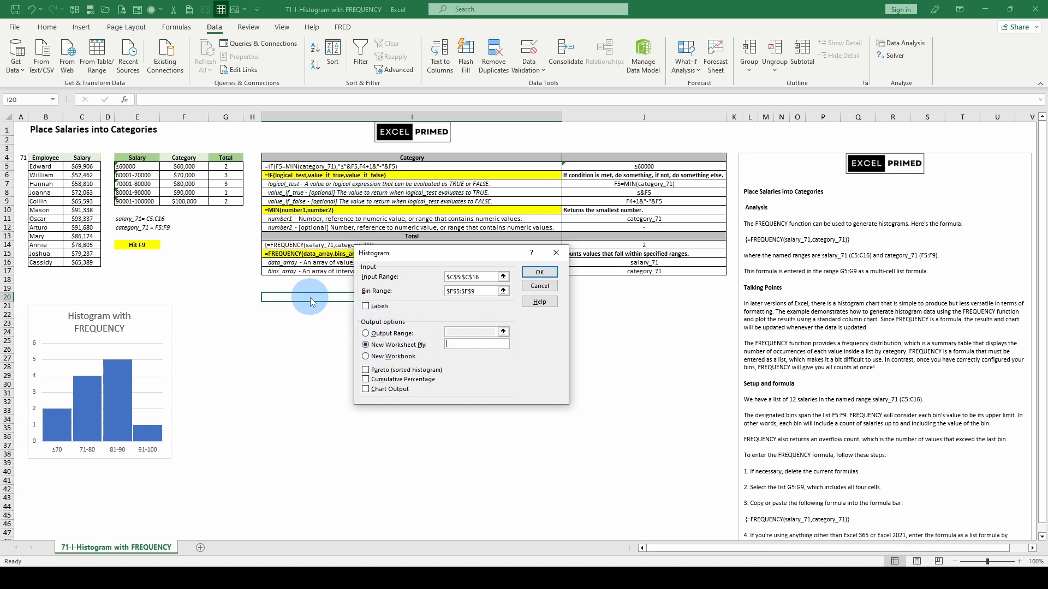
pyautogui.press('Return')
# Step: Bring the Bin and Frequency table from Sheet1 into the salary worksheet at I21:J27
pyautogui.rightClick(76, 146)
pyautogui.click(104, 169)
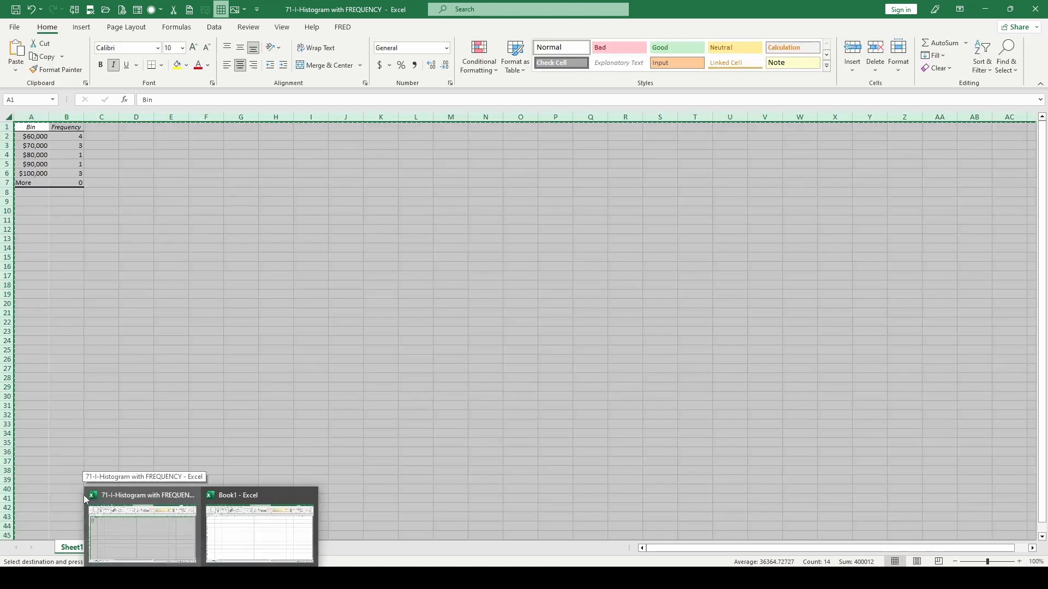
pyautogui.click(92, 435)
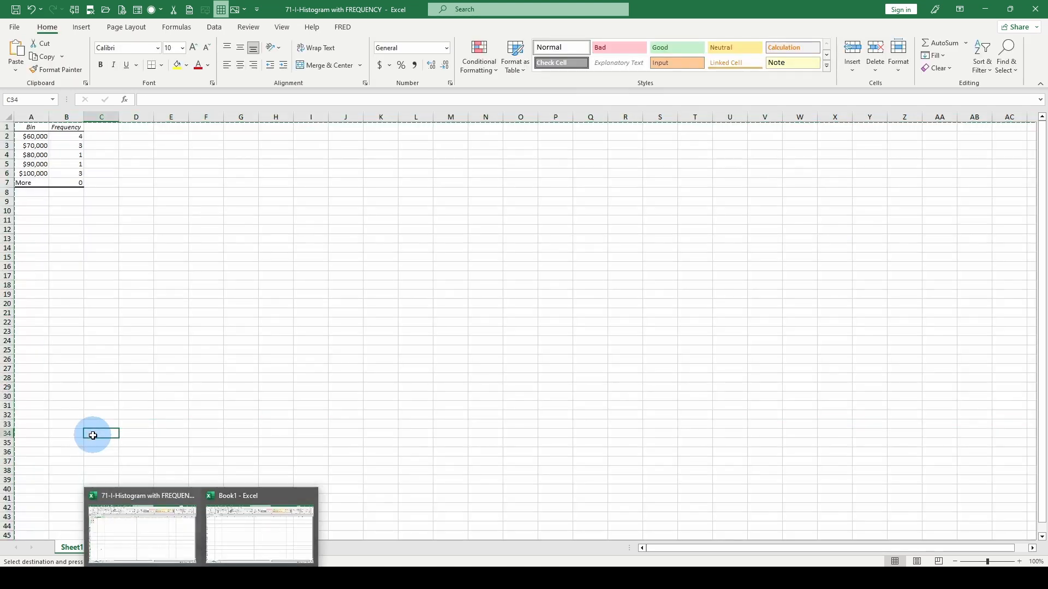
pyautogui.rightClick(71, 548)
pyautogui.press('Escape')
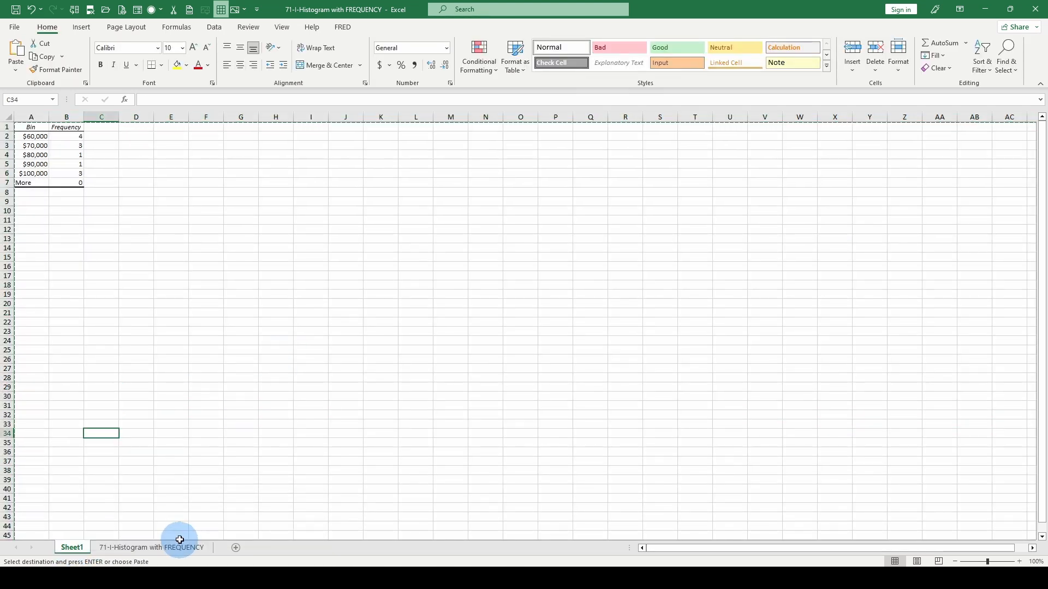
pyautogui.click(153, 547)
pyautogui.rightClick(312, 298)
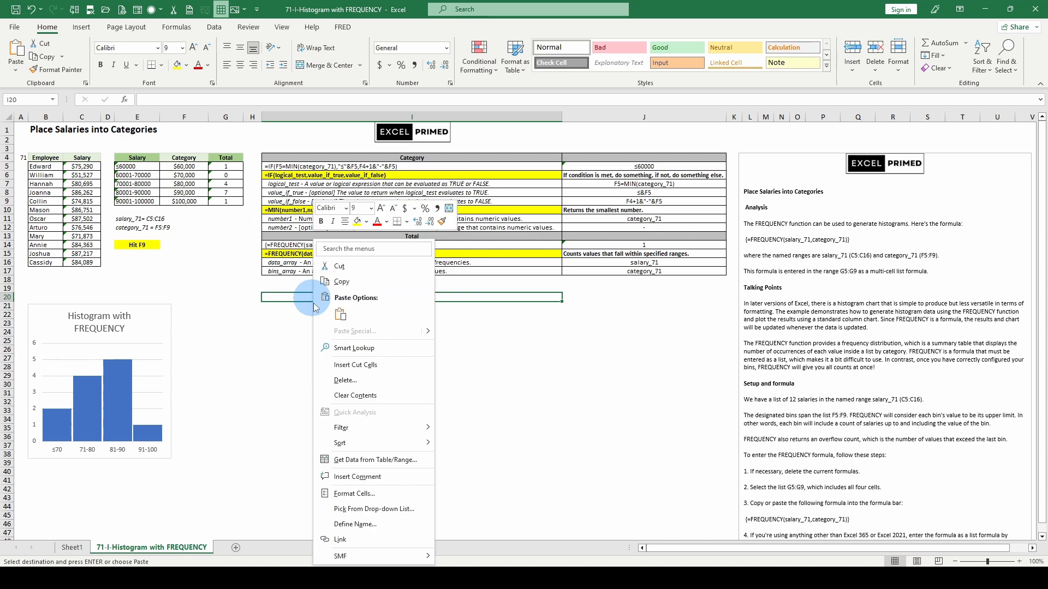
pyautogui.scroll(-2, 77, 507)
pyautogui.rightClick(55, 460)
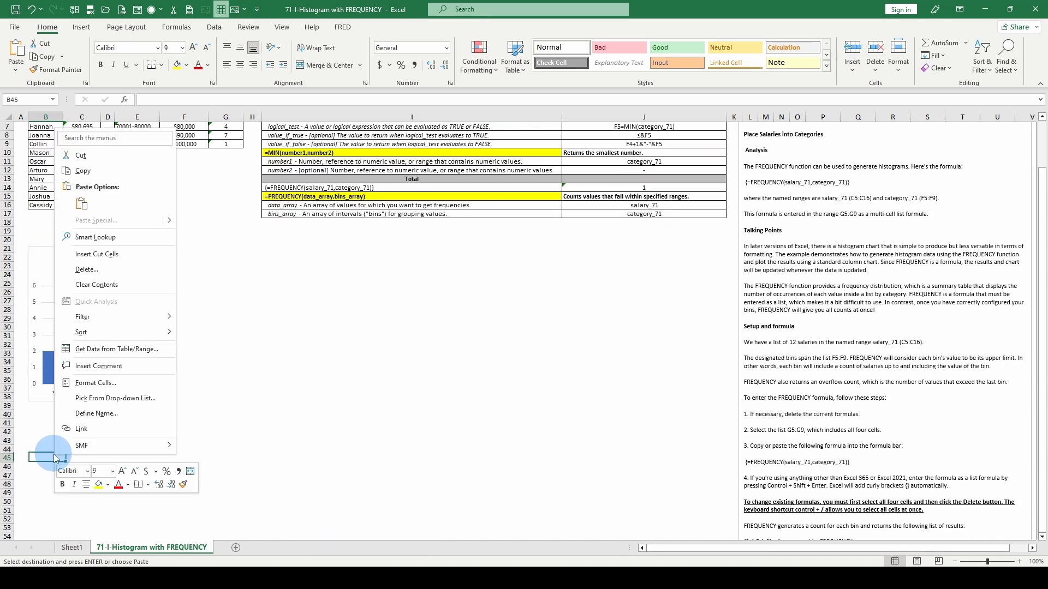
pyautogui.press('Escape')
pyautogui.hotkey('ctrl', 'z')
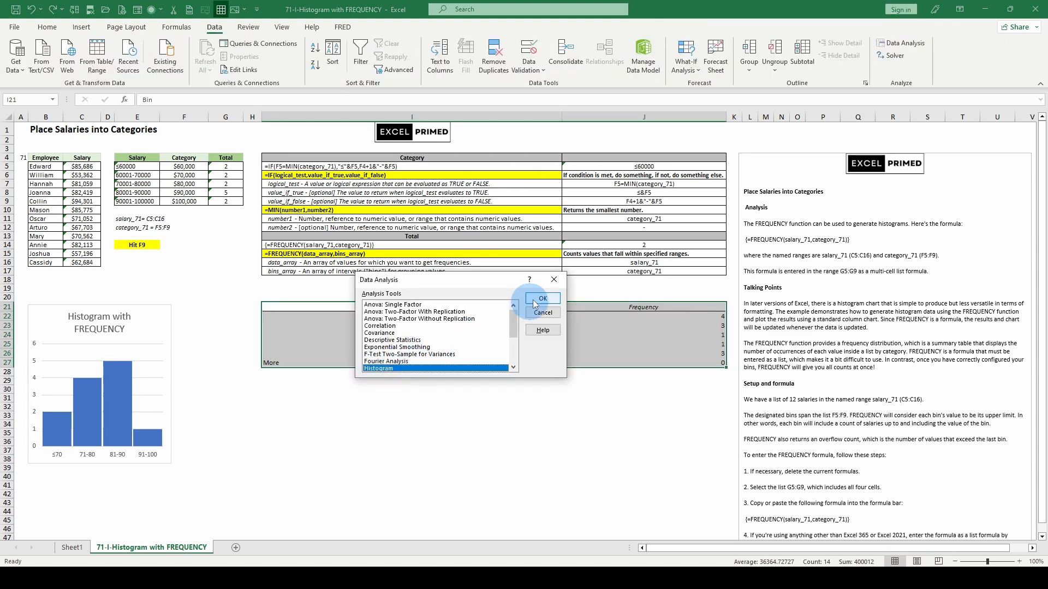
pyautogui.click(543, 312)
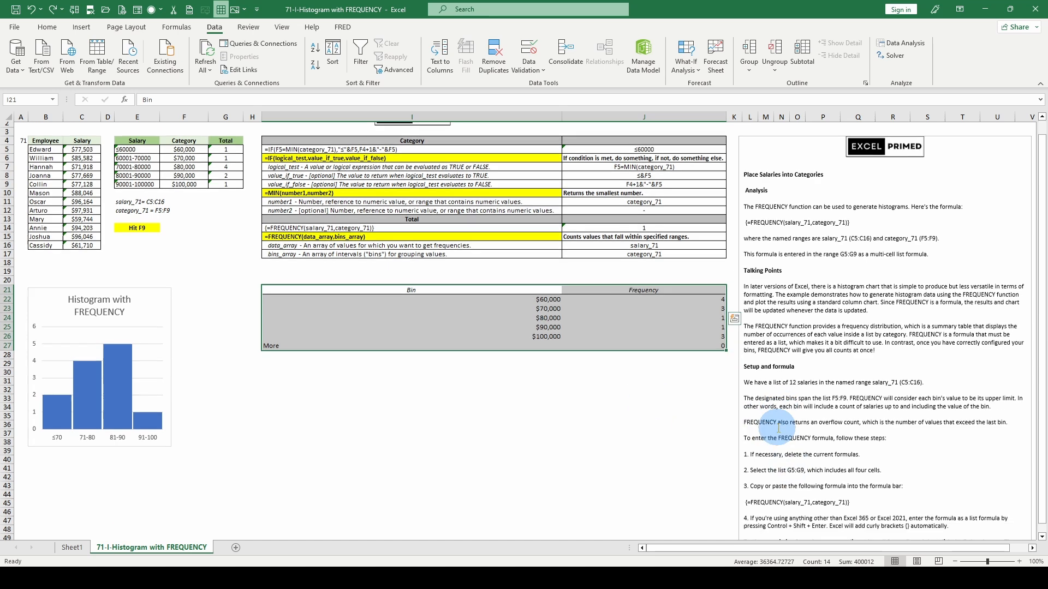
# Step: Examine the category formula in I5, the FREQUENCY formula in I14 and the bars of the FREQUENCY histogram
pyautogui.click(288, 166)
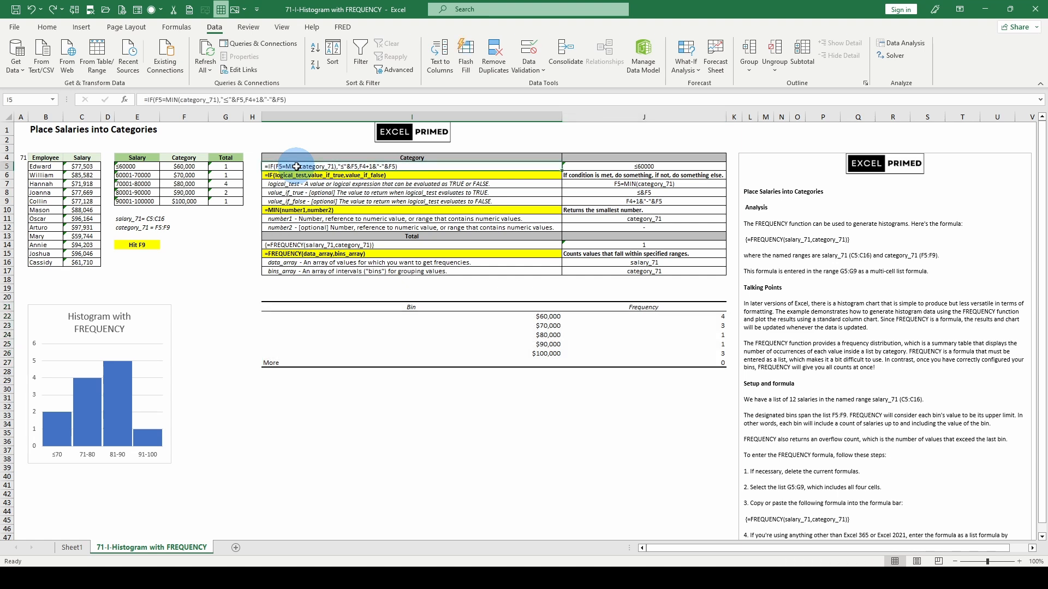
pyautogui.click(314, 245)
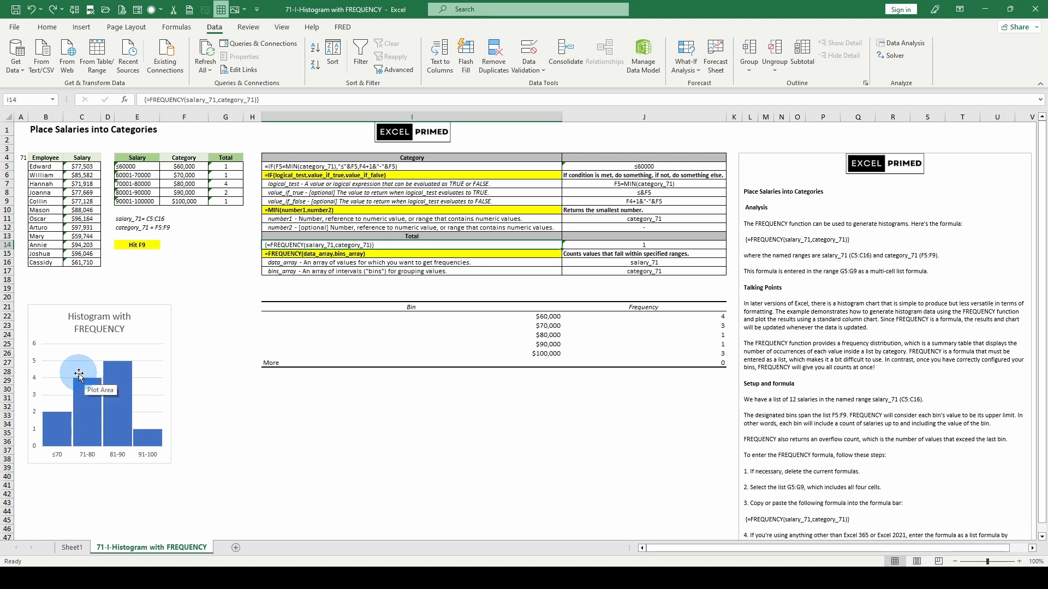
pyautogui.moveTo(153, 444)
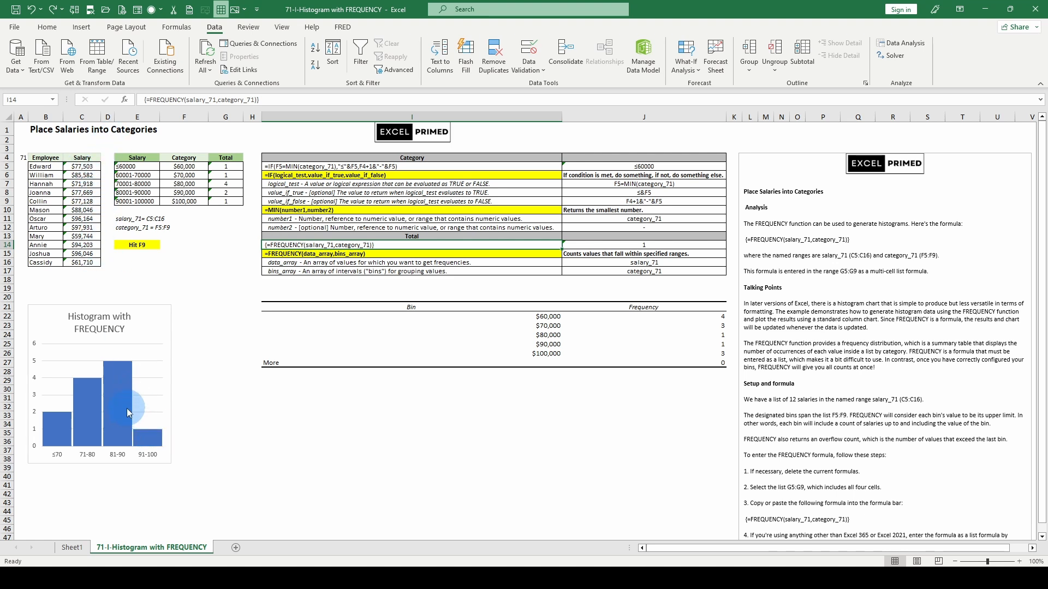
pyautogui.moveTo(117, 357)
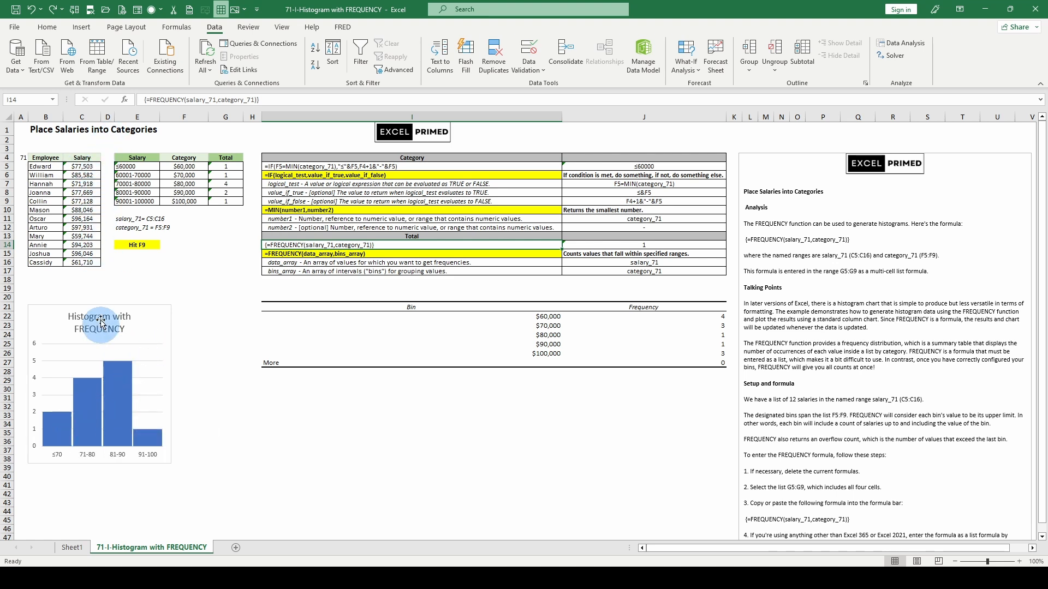
# Step: Select the salary values in C5:C16
pyautogui.moveTo(84, 166); pyautogui.dragTo(81, 261)
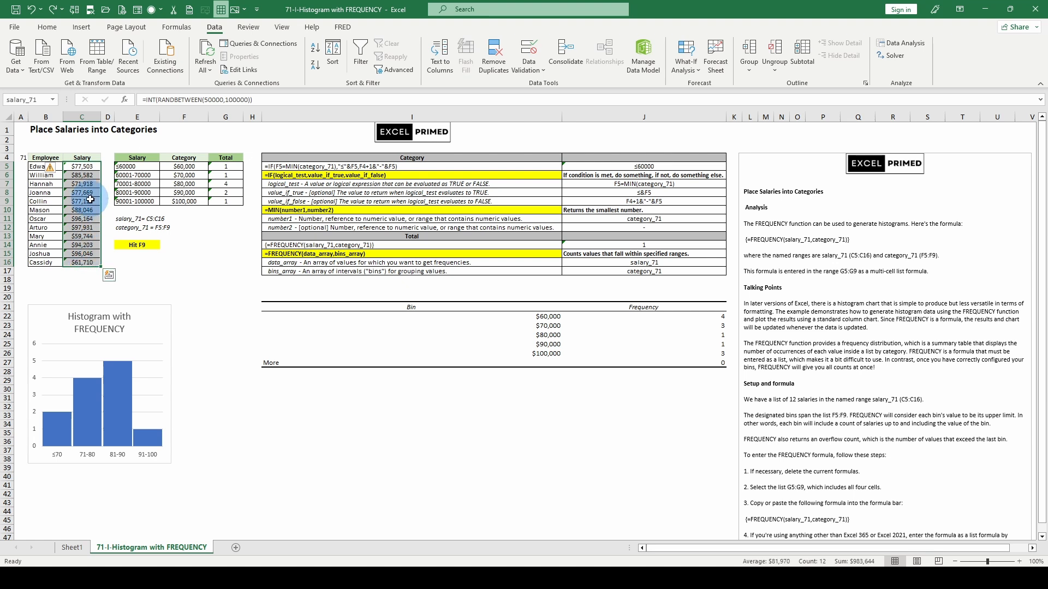